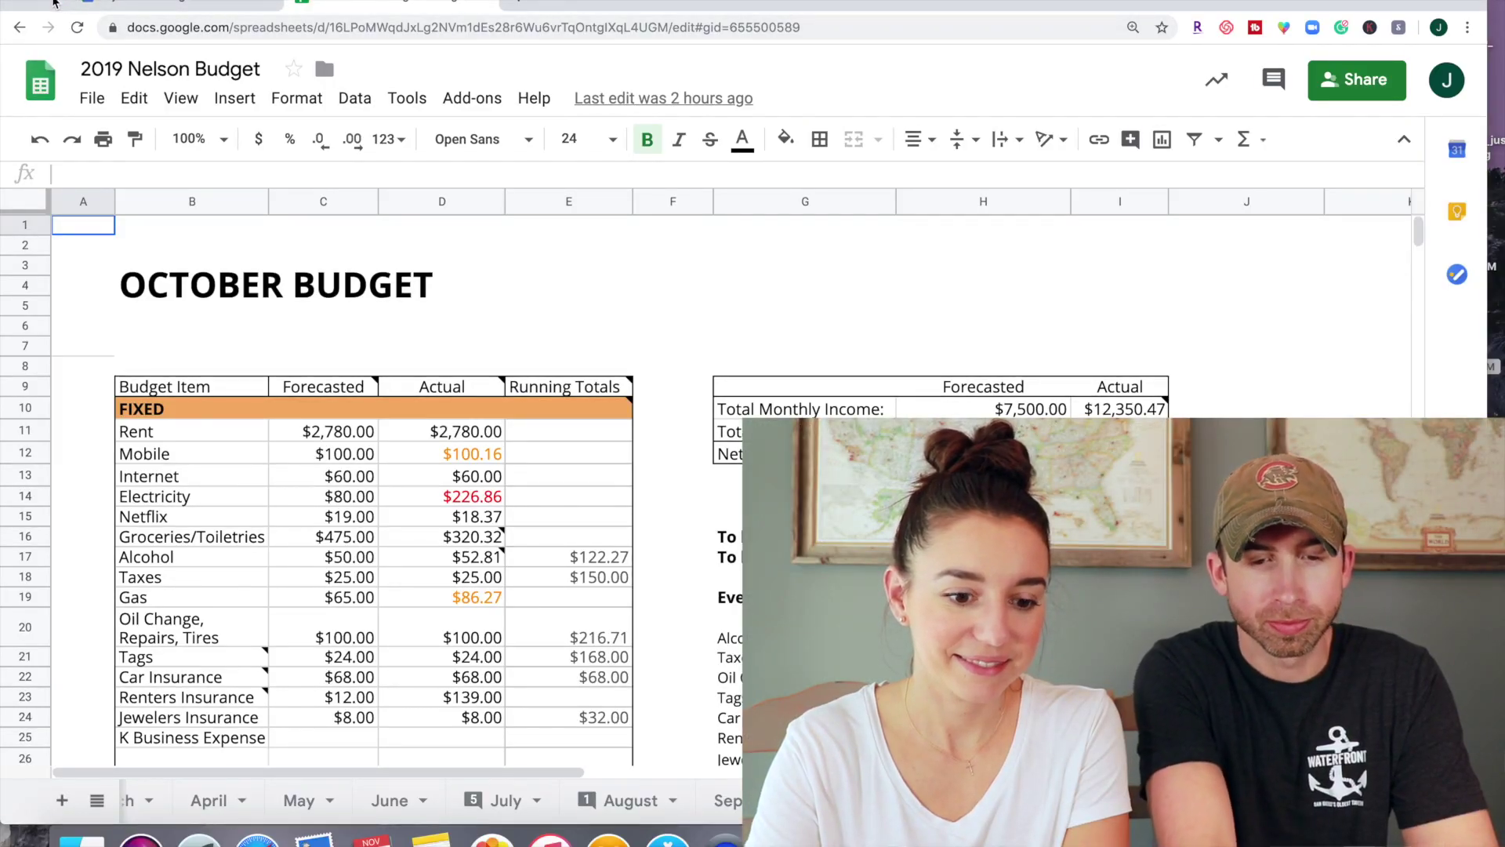
Make the October budget fill the screen and inspect the $320.32 Groceries/Toiletries formula
click(54, 5)
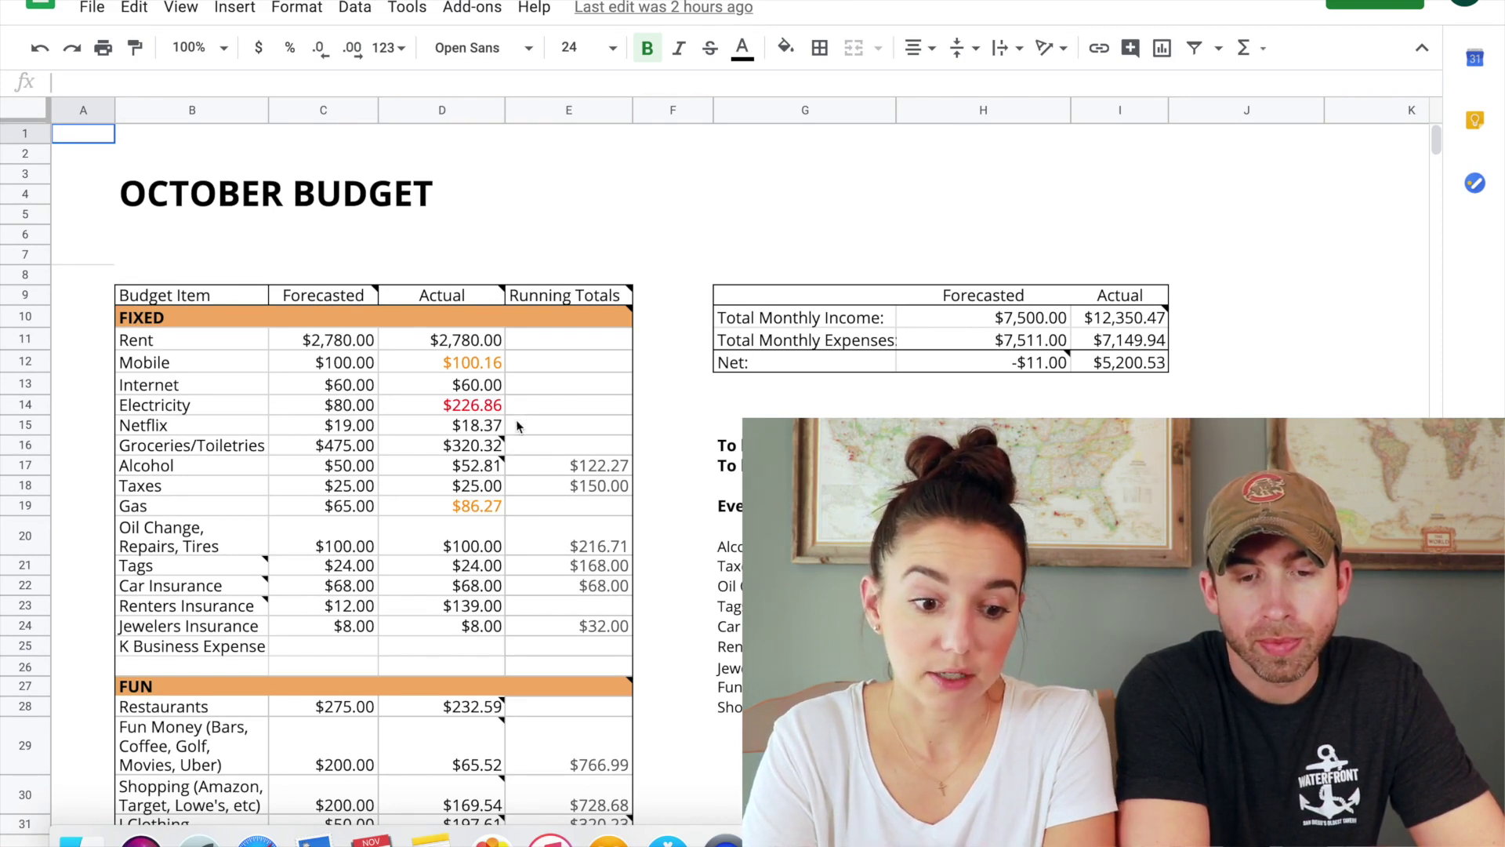
click(444, 450)
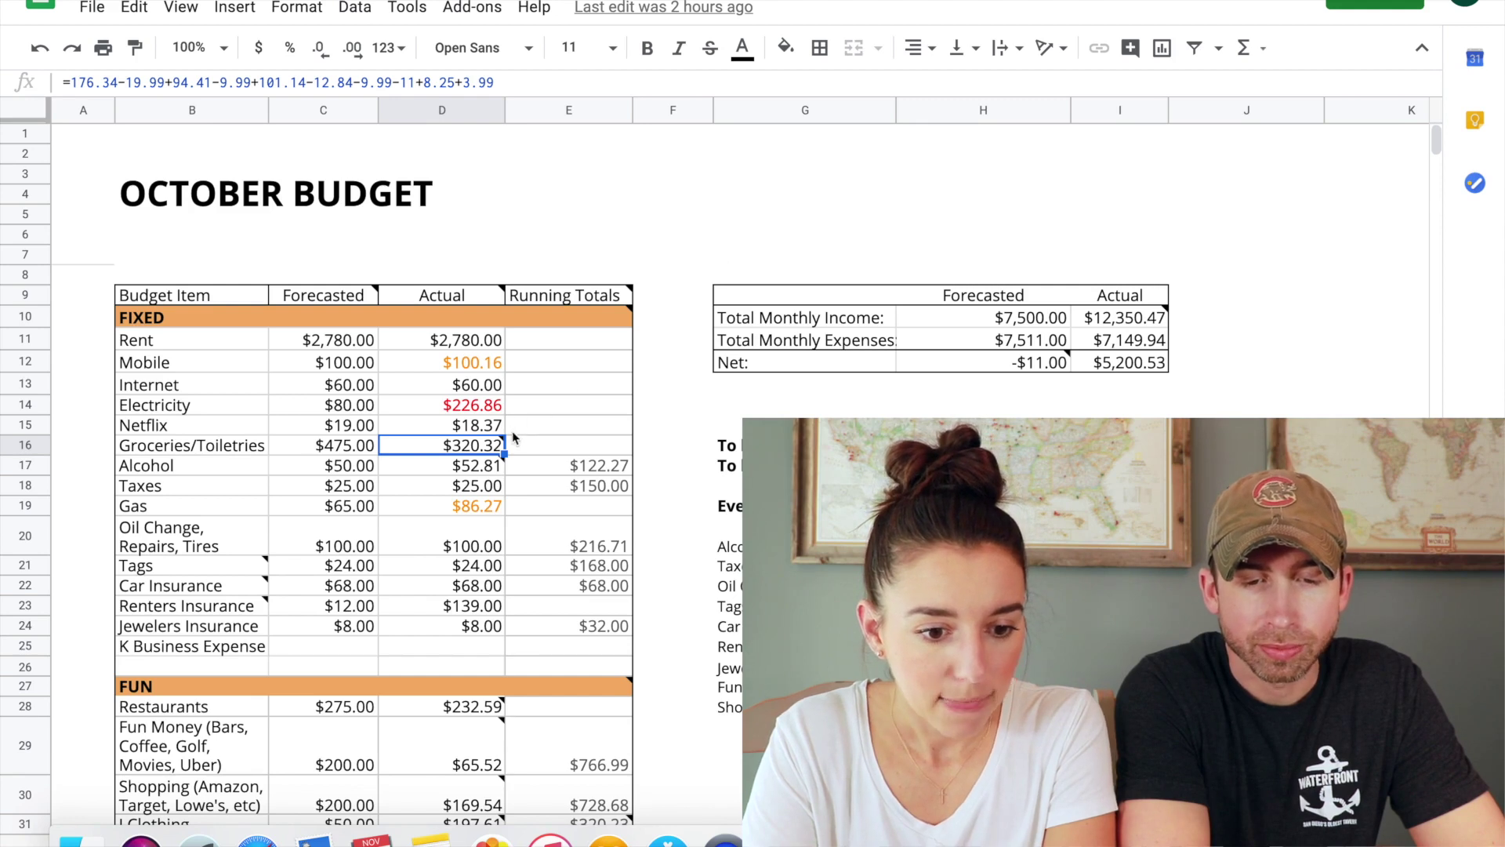
mouse_move(492, 469)
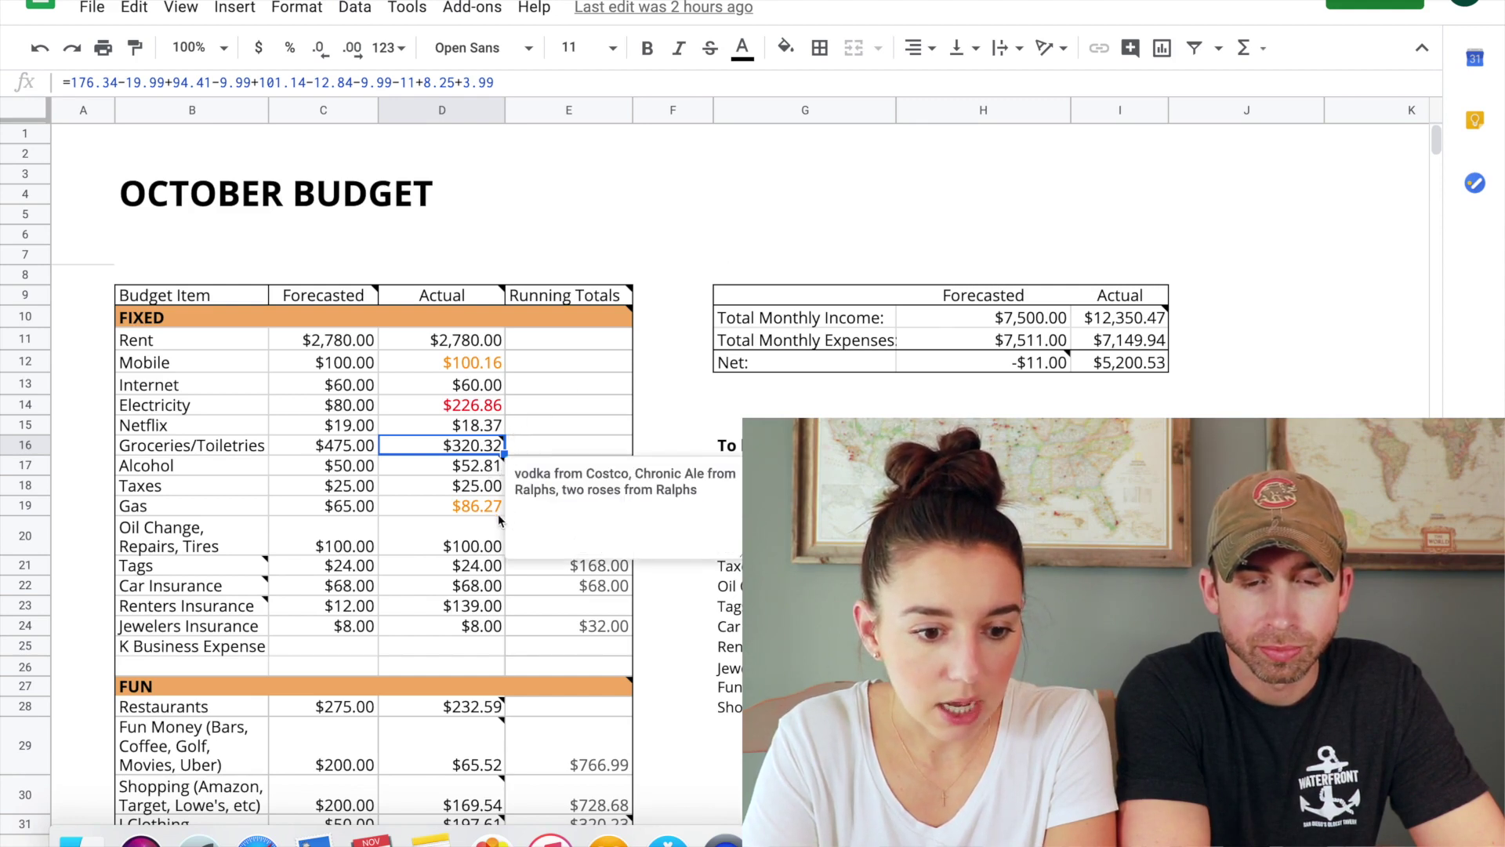
click(466, 511)
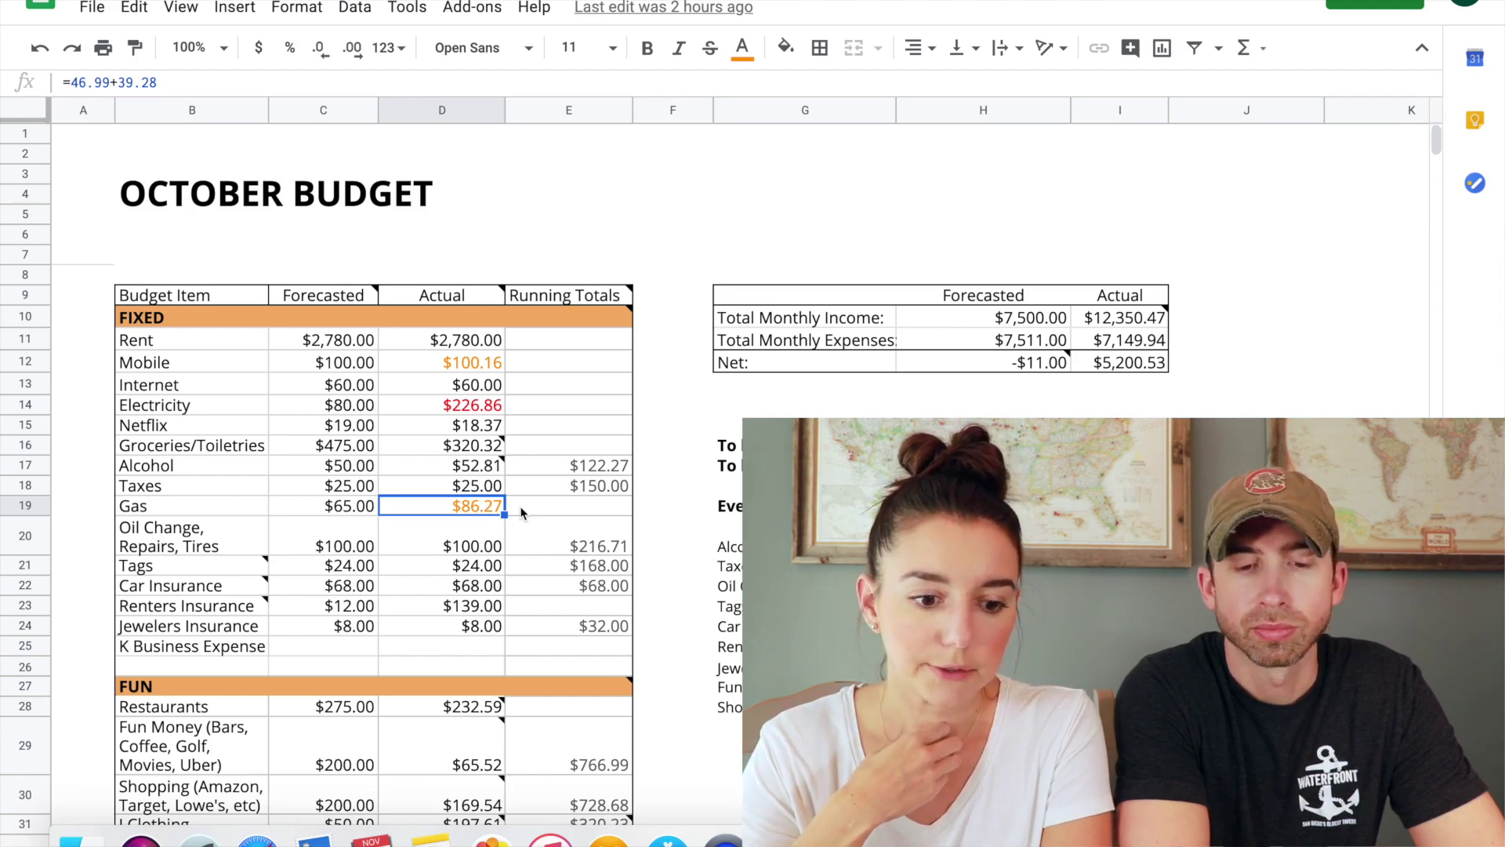
scroll(520, 506, down, 2)
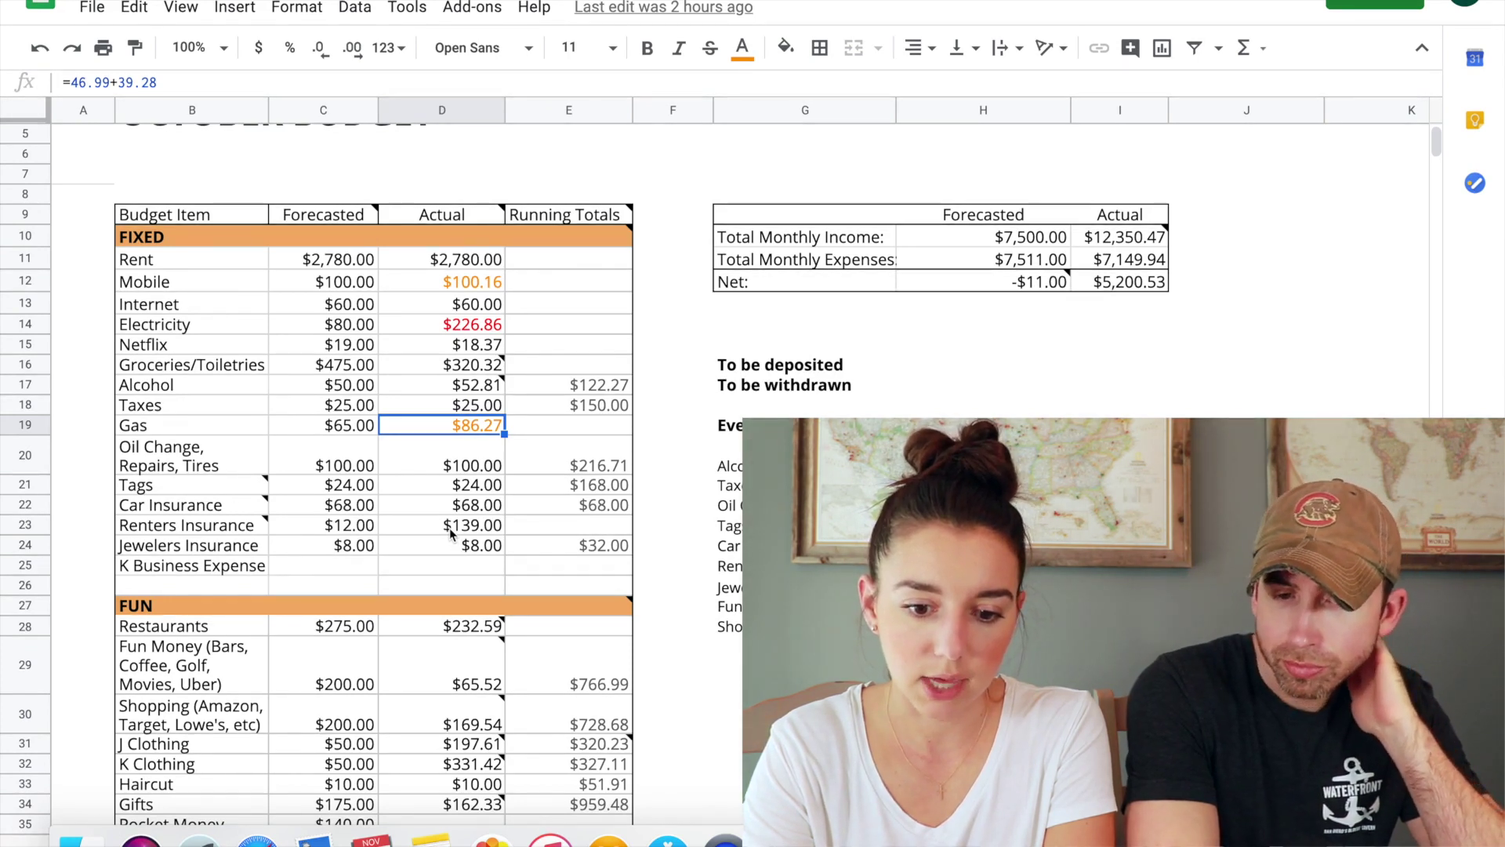
Scroll down to the Fun expenses and the Everything and the Kitchen Sink list
scroll(451, 533, down, 2)
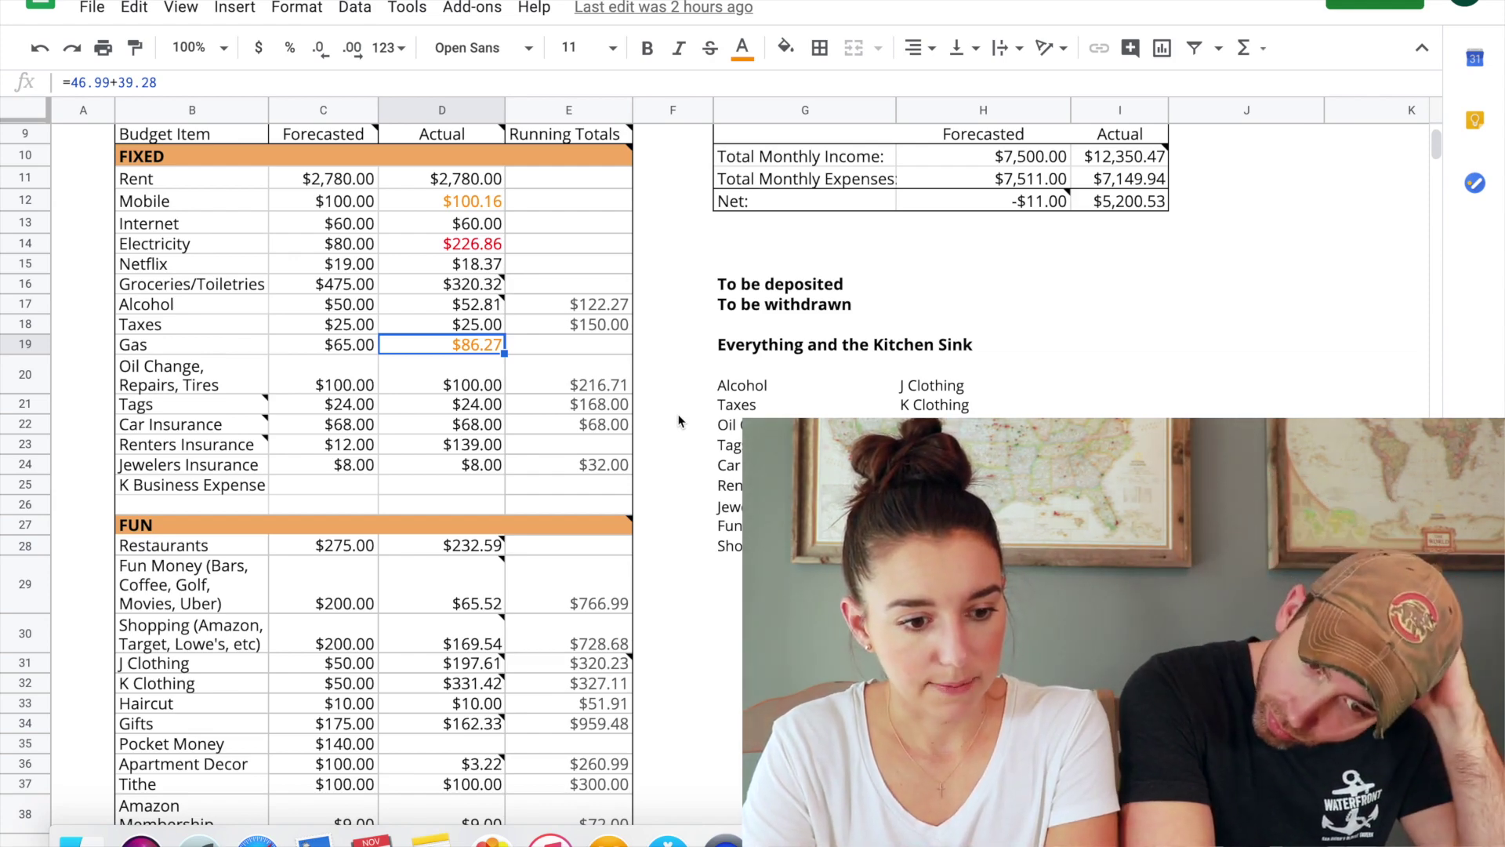
scroll(679, 421, down, 1)
scroll(679, 421, down, 3)
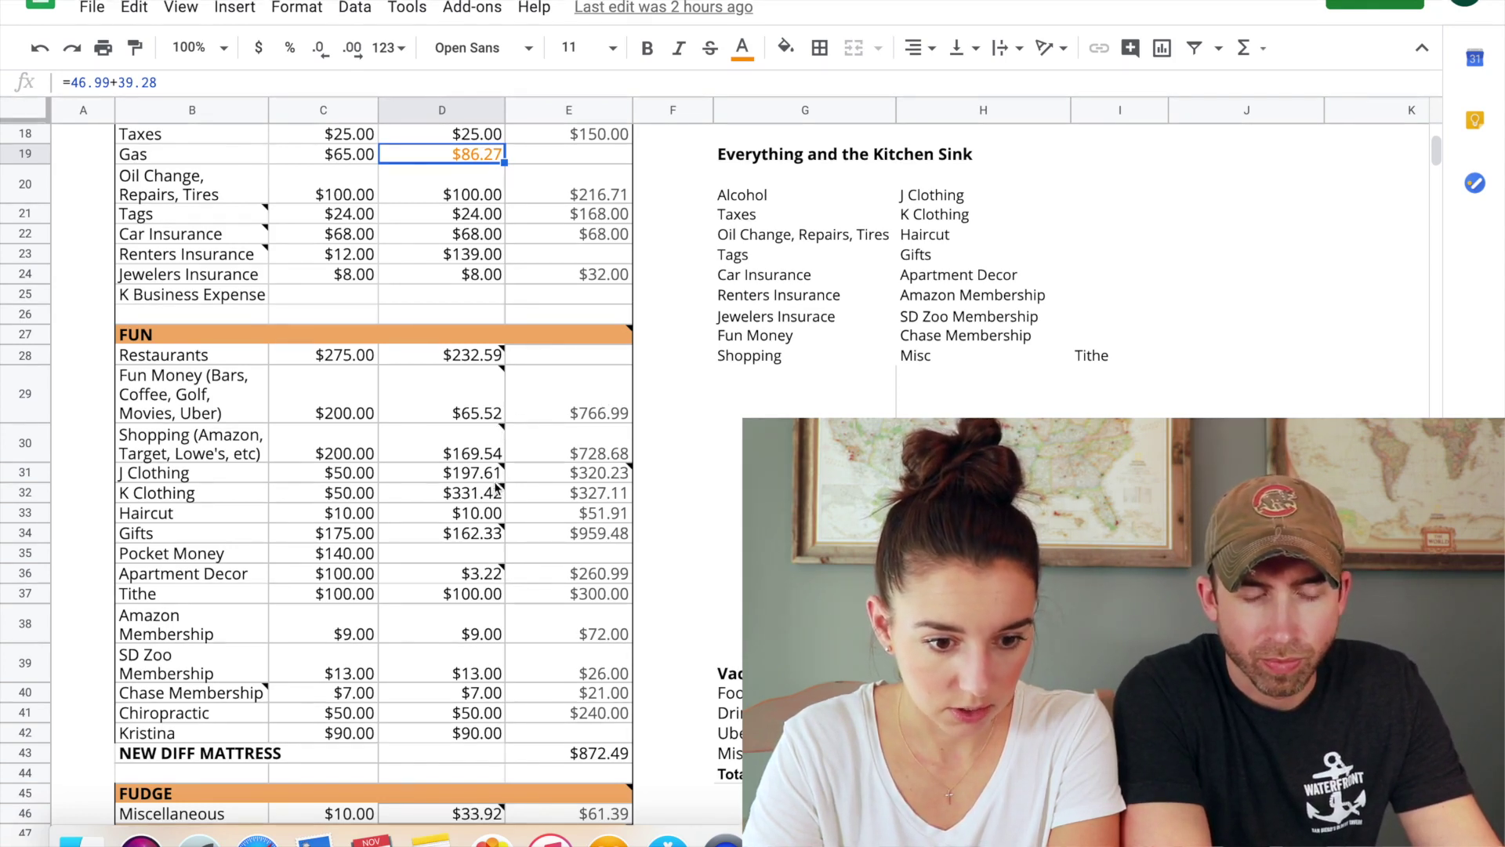
mouse_move(469, 482)
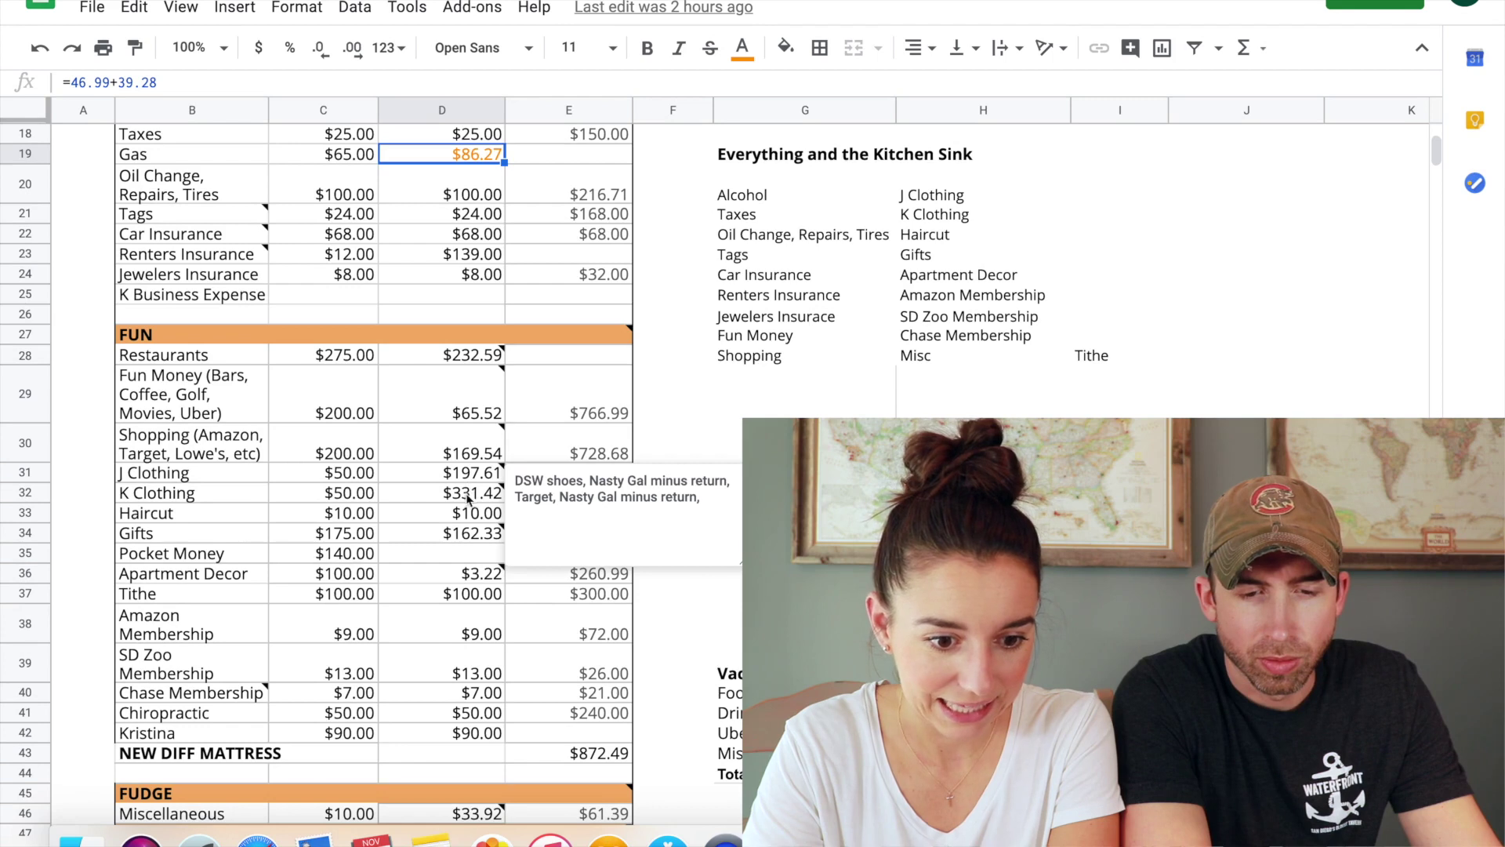
click(469, 499)
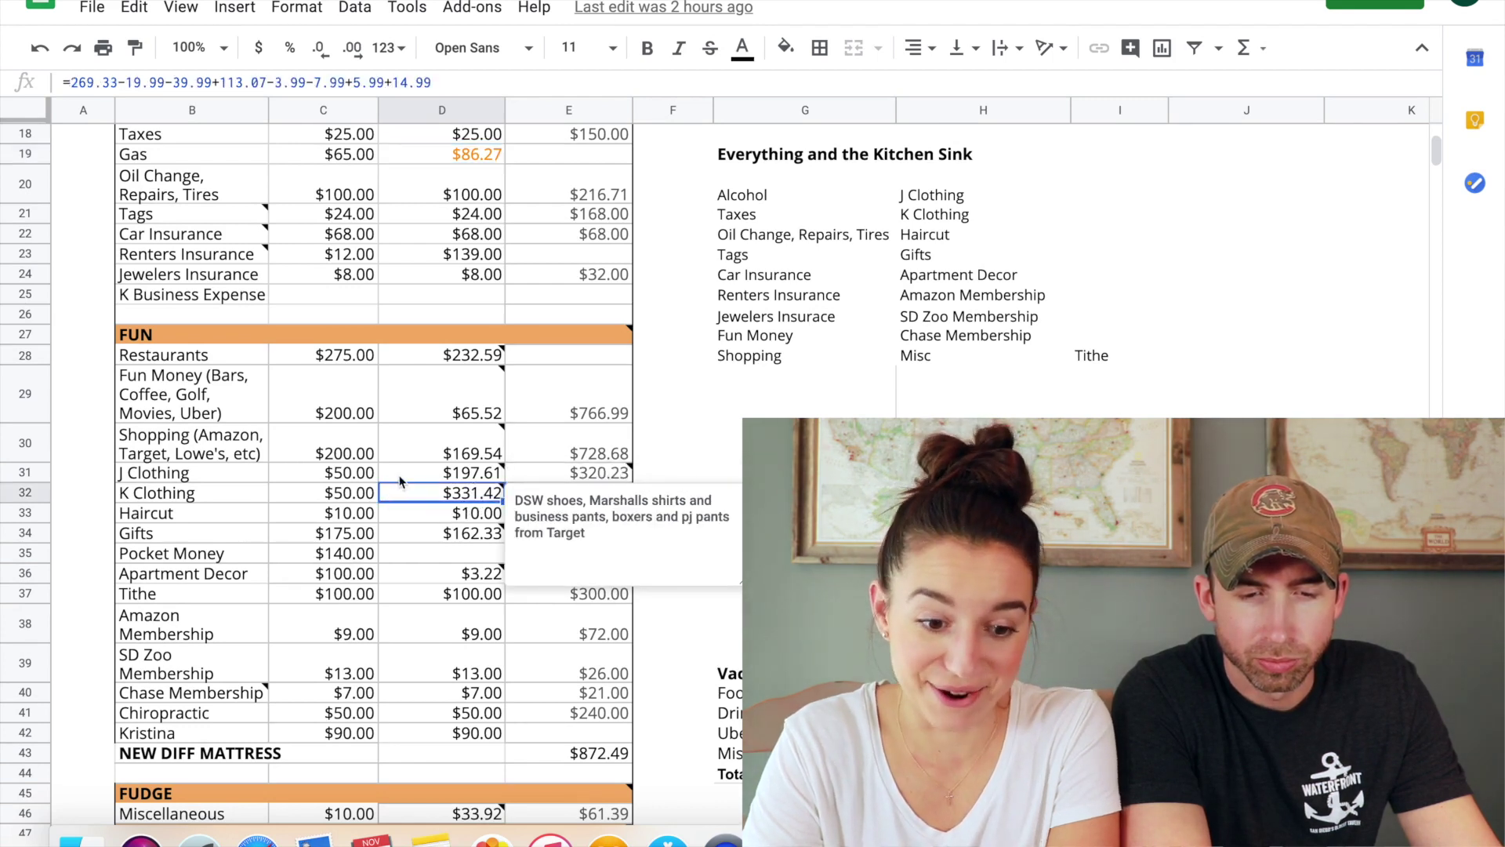
mouse_move(401, 480)
click(413, 473)
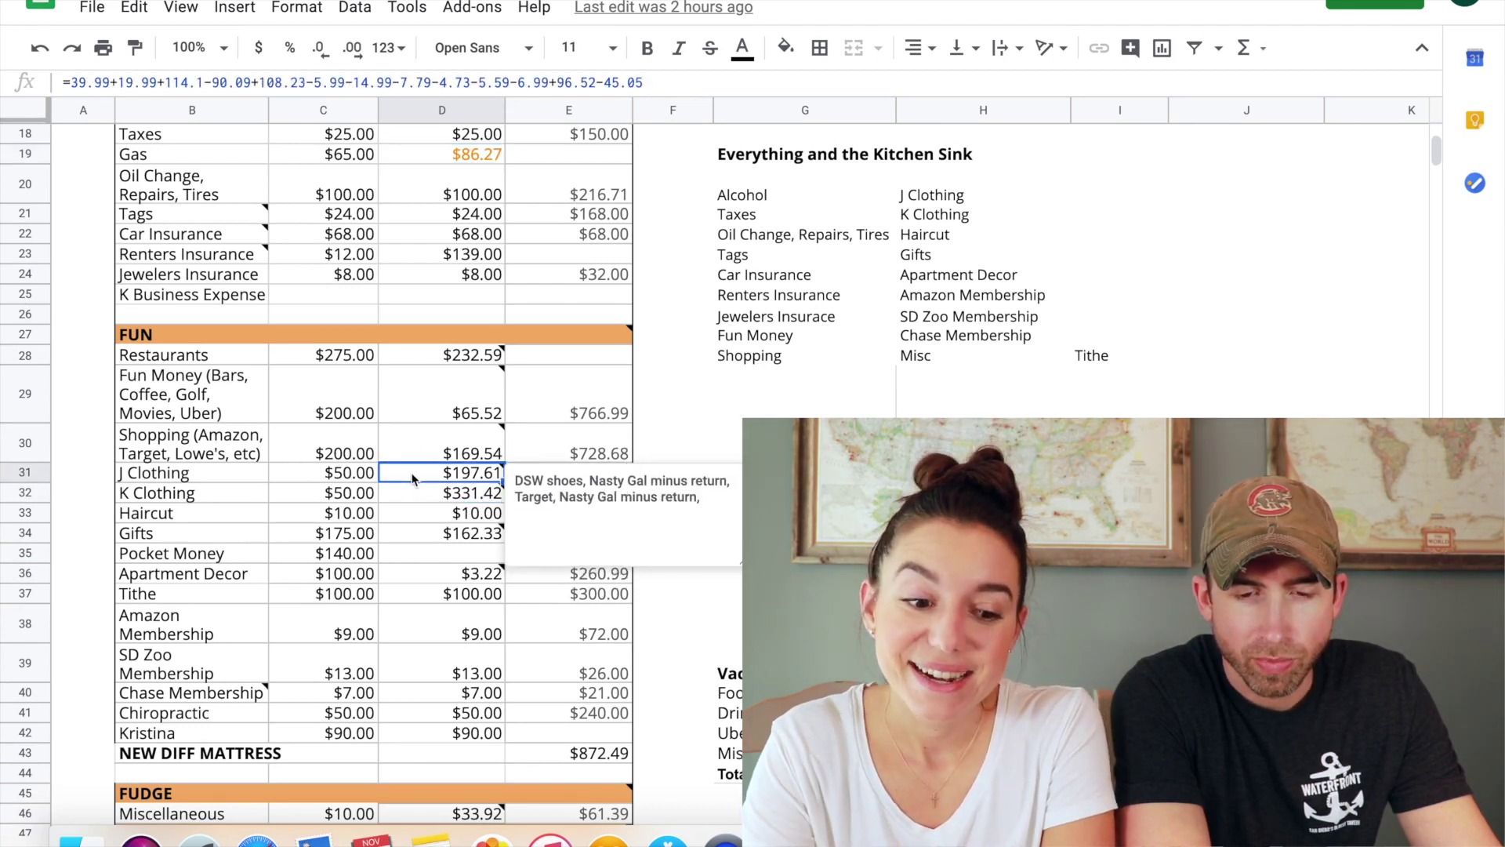
mouse_move(413, 500)
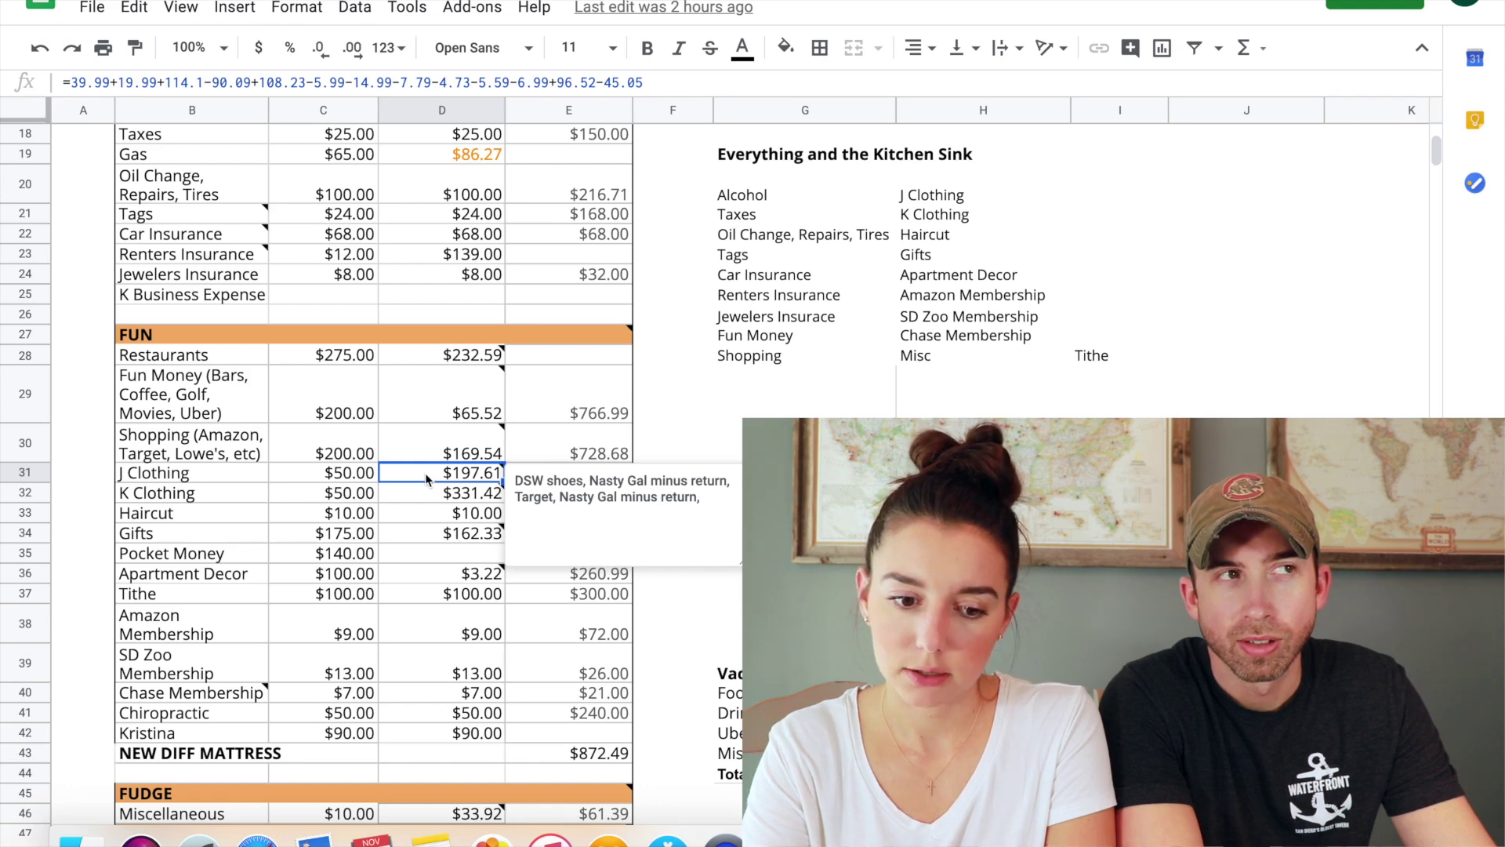
click(683, 443)
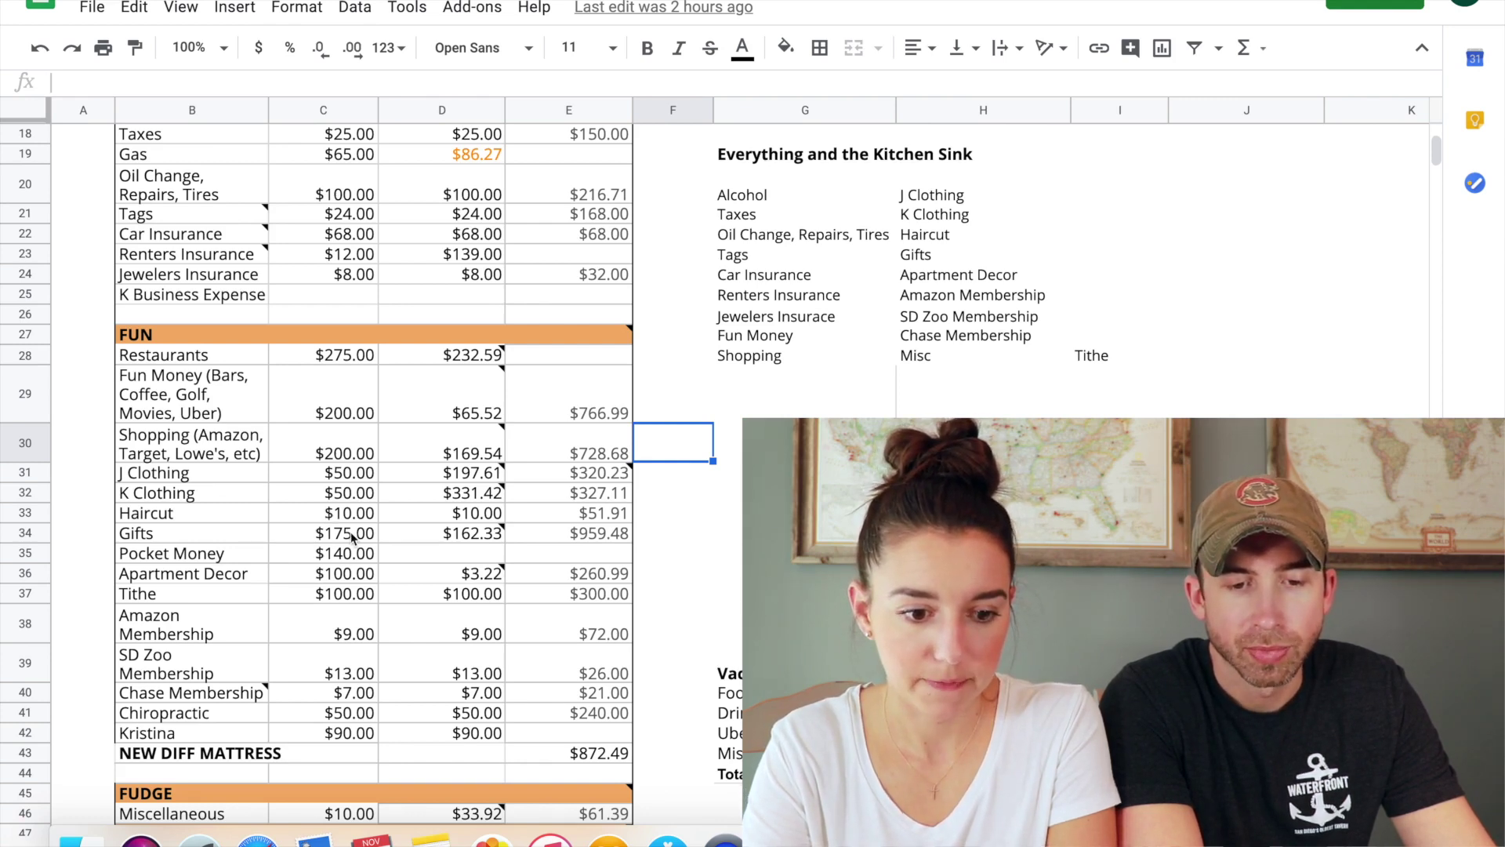
scroll(351, 533, down, 2)
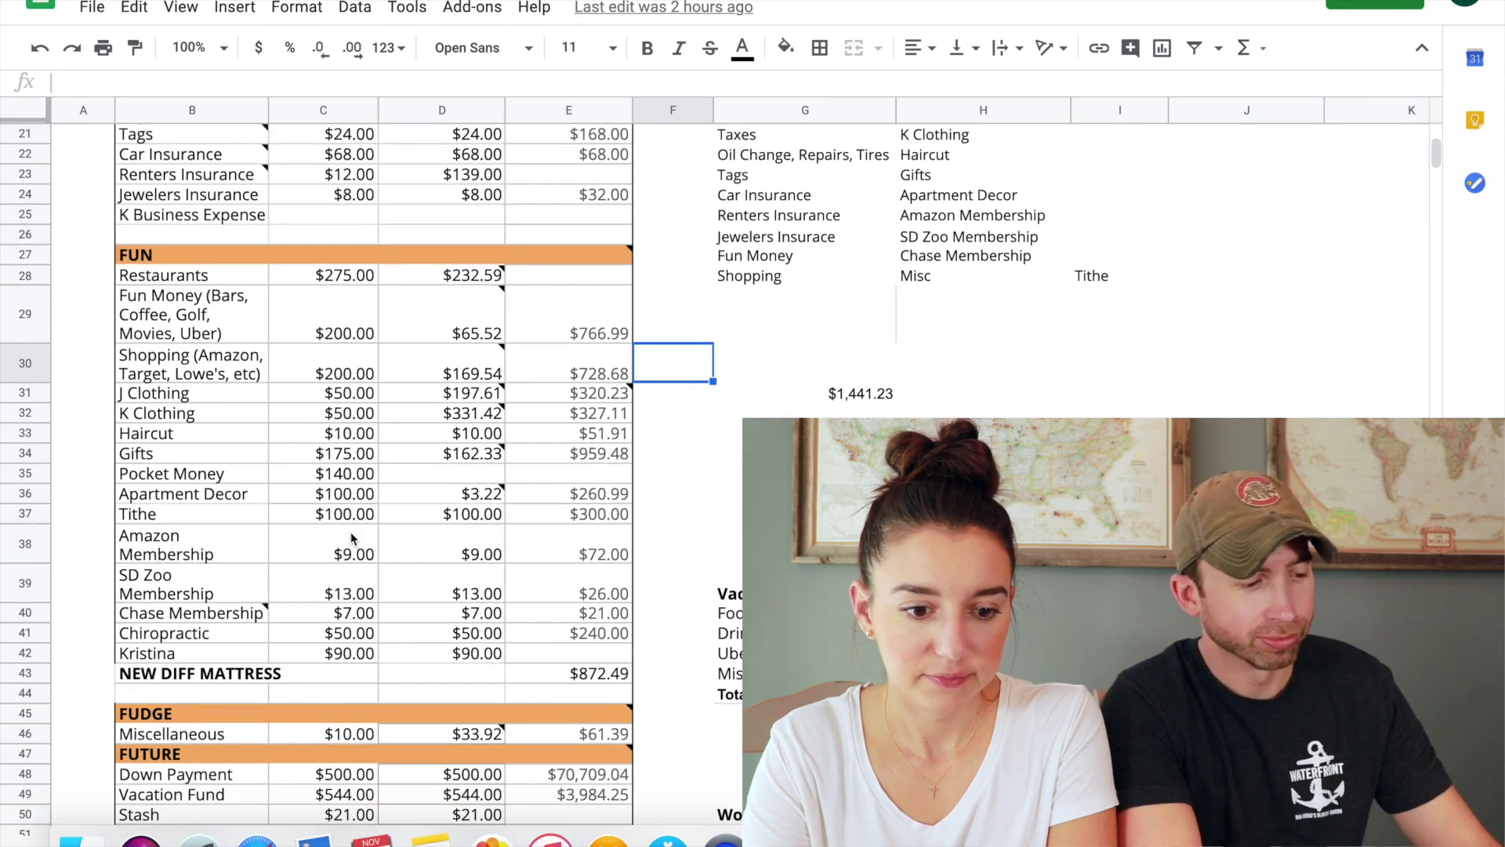
Scroll to the Fun, Fudge and Future categories and inspect the Miscellaneous spending cell
scroll(351, 538, down, 1)
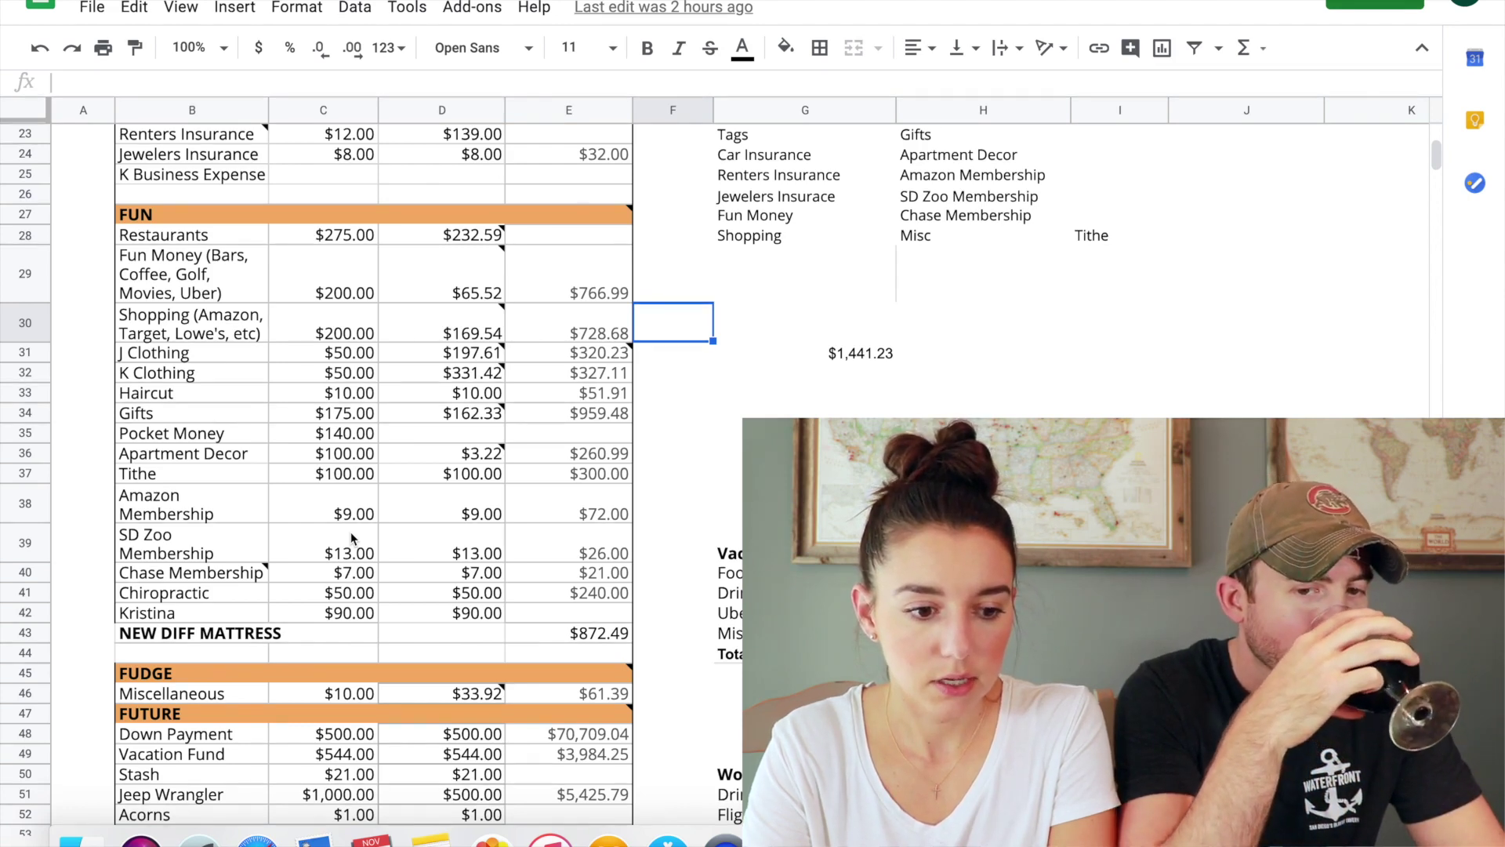
scroll(350, 531, down, 1)
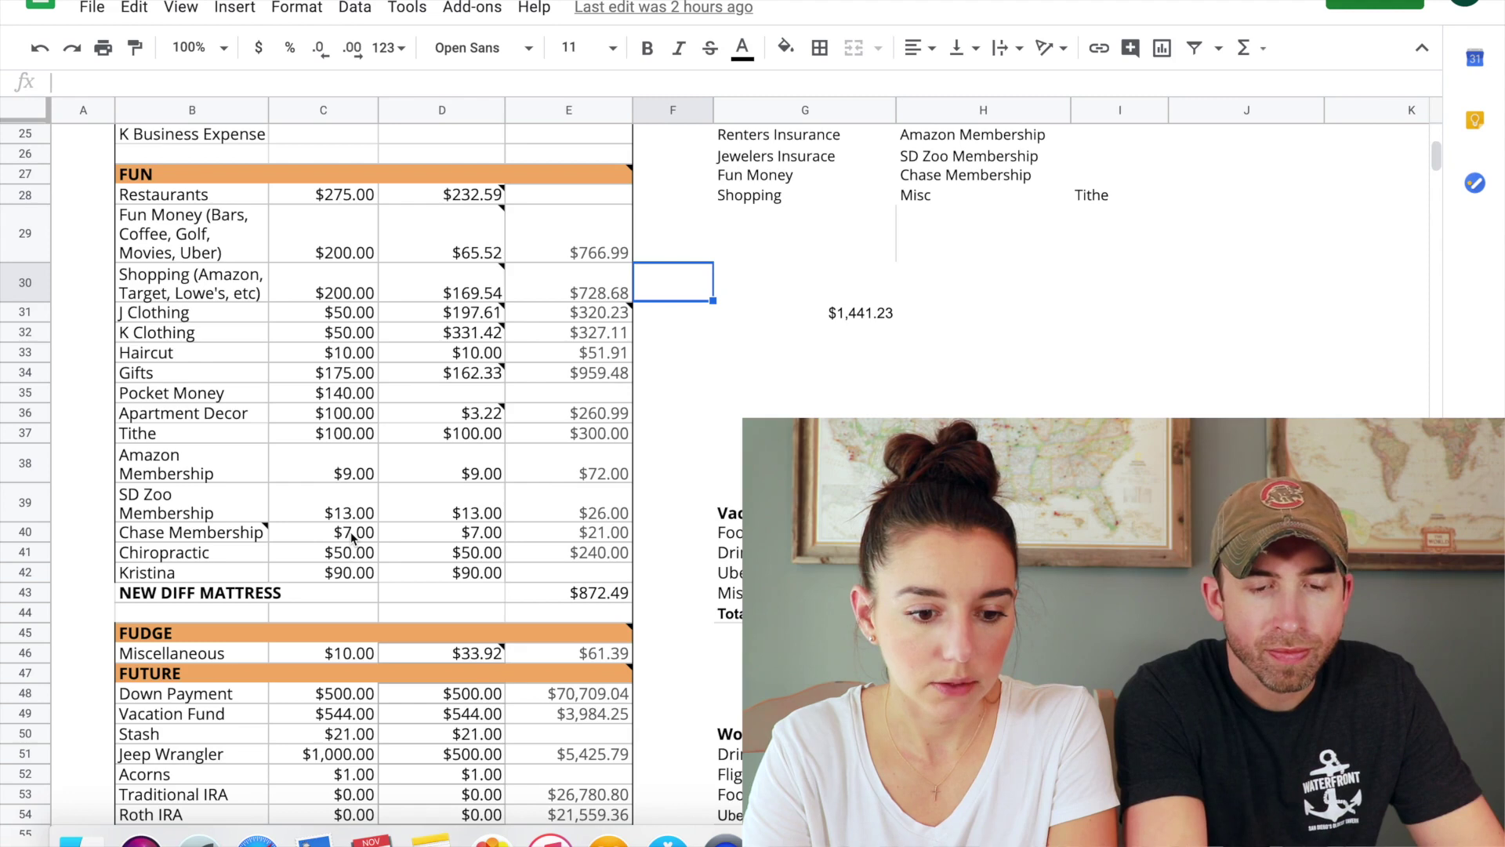
scroll(352, 537, down, 1)
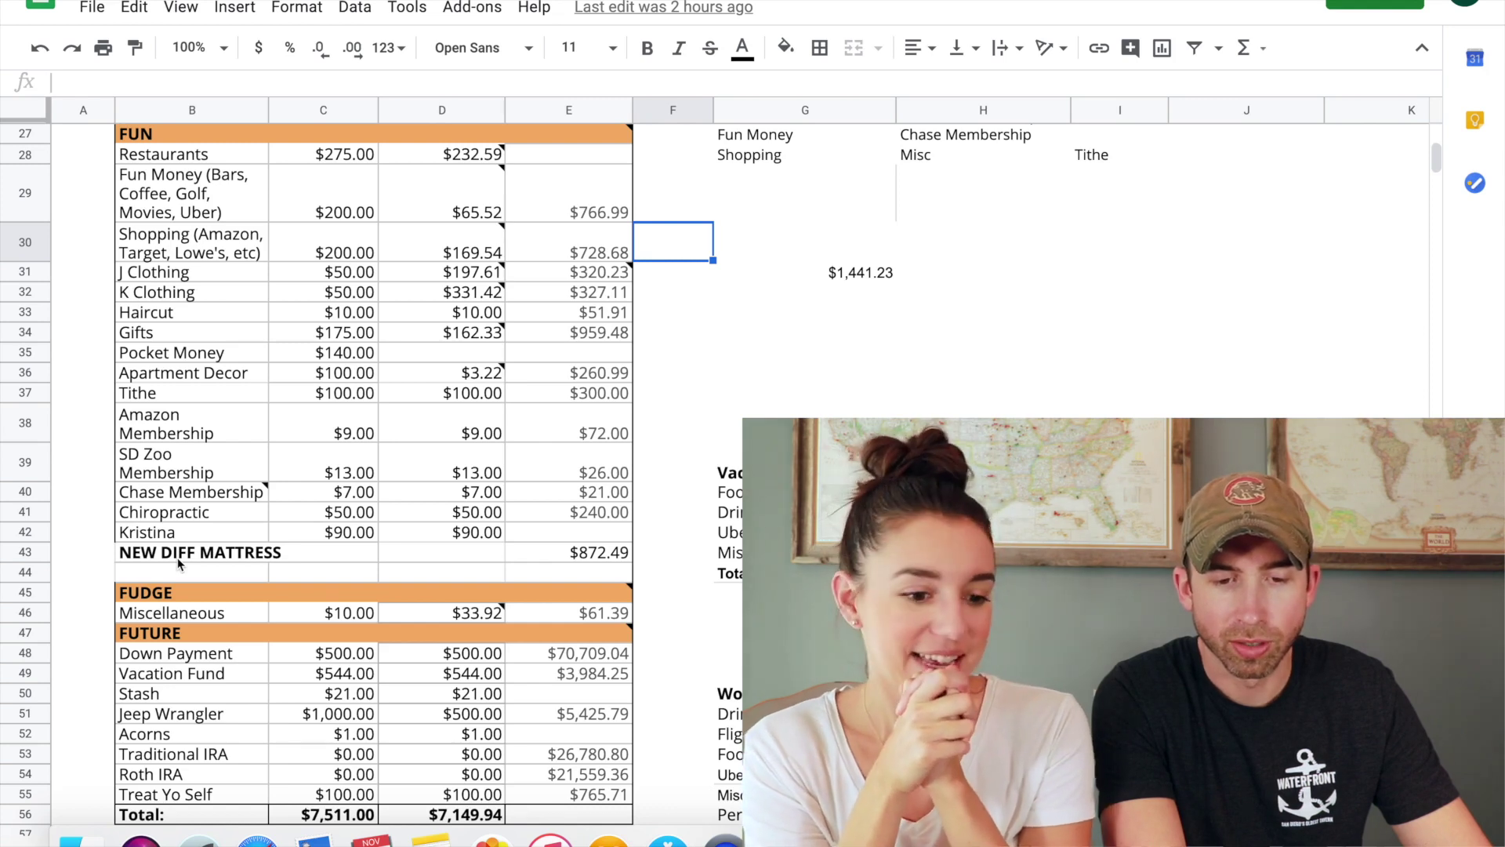
click(473, 616)
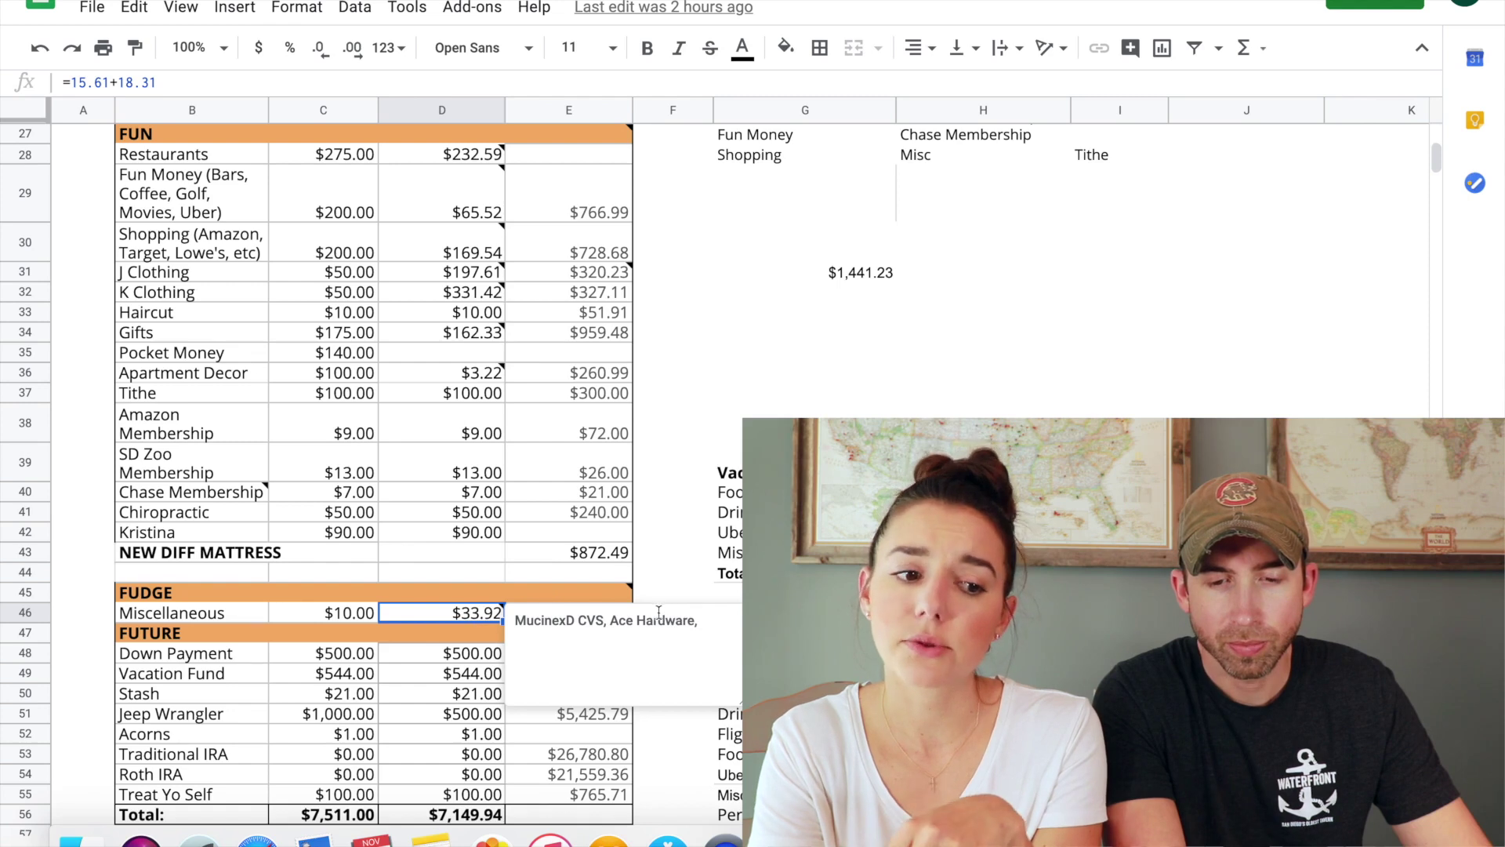
Set the Fudge Miscellaneous amount in D46 to =15.61+18.31, showing $33.92
click(616, 625)
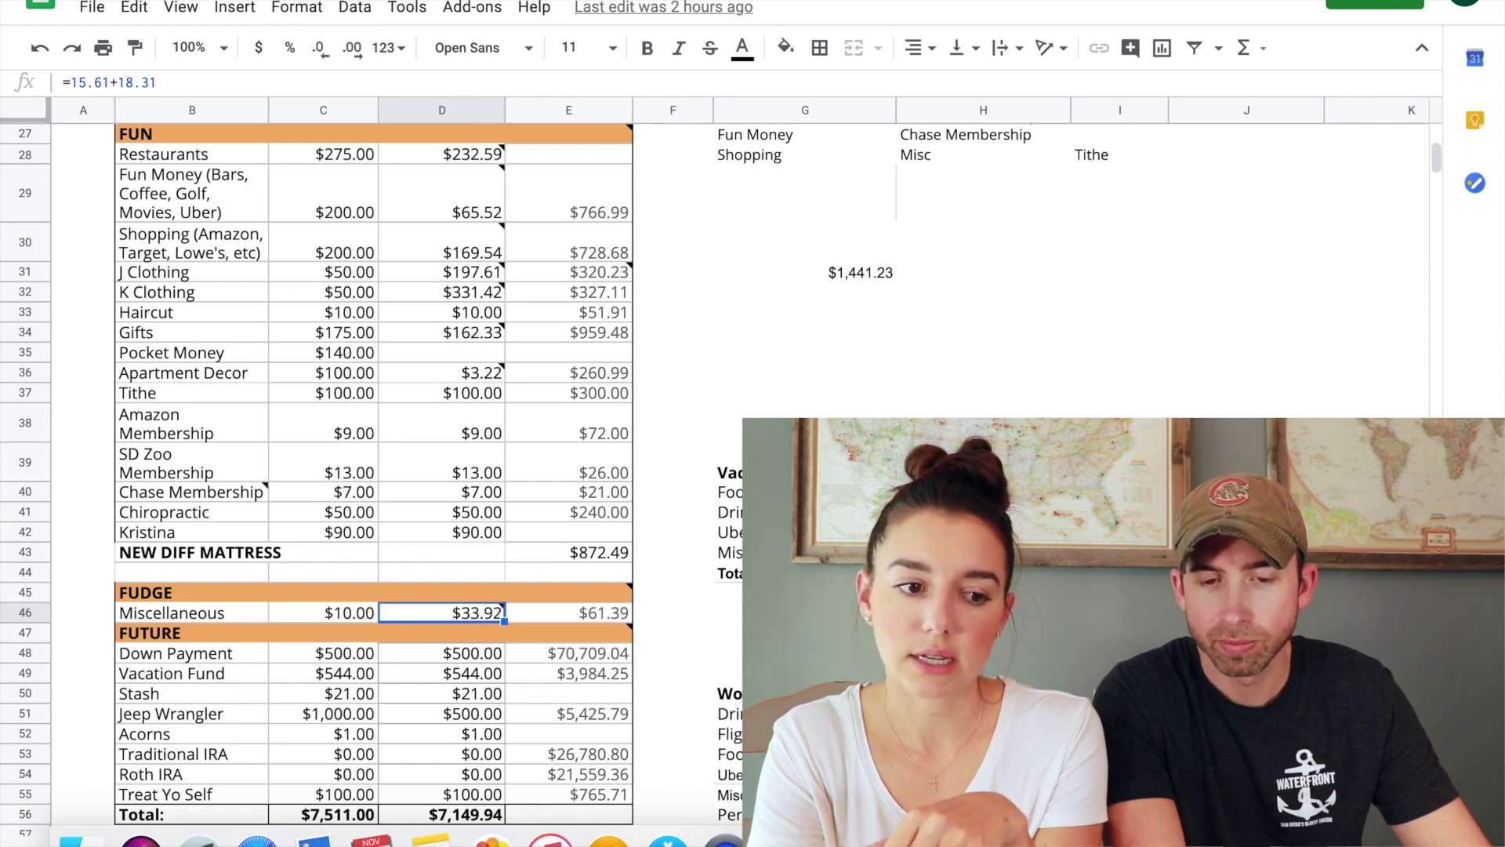
click(192, 81)
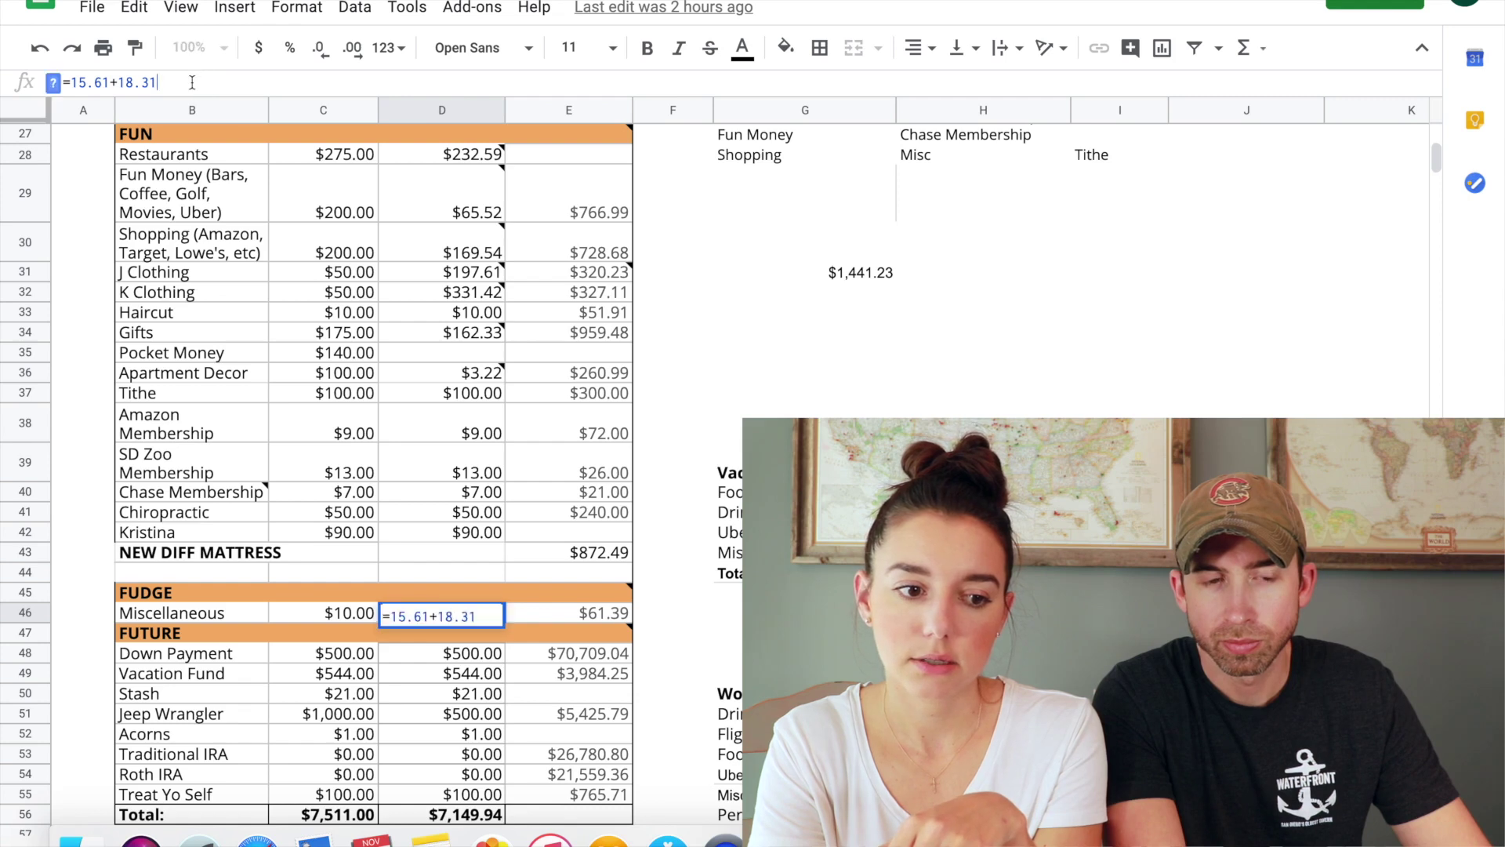
click(682, 496)
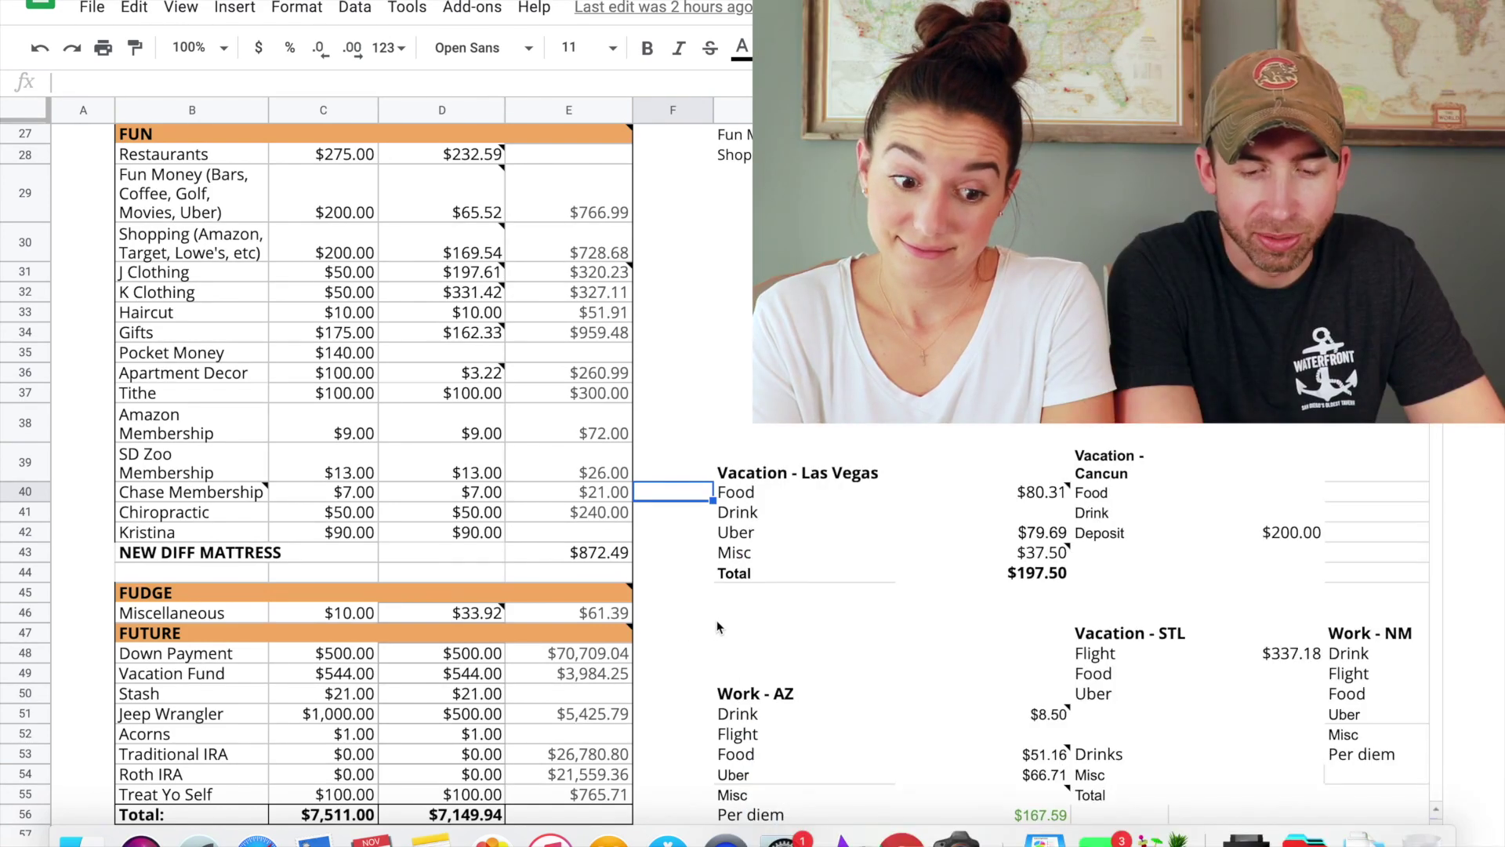
scroll(718, 627, down, 2)
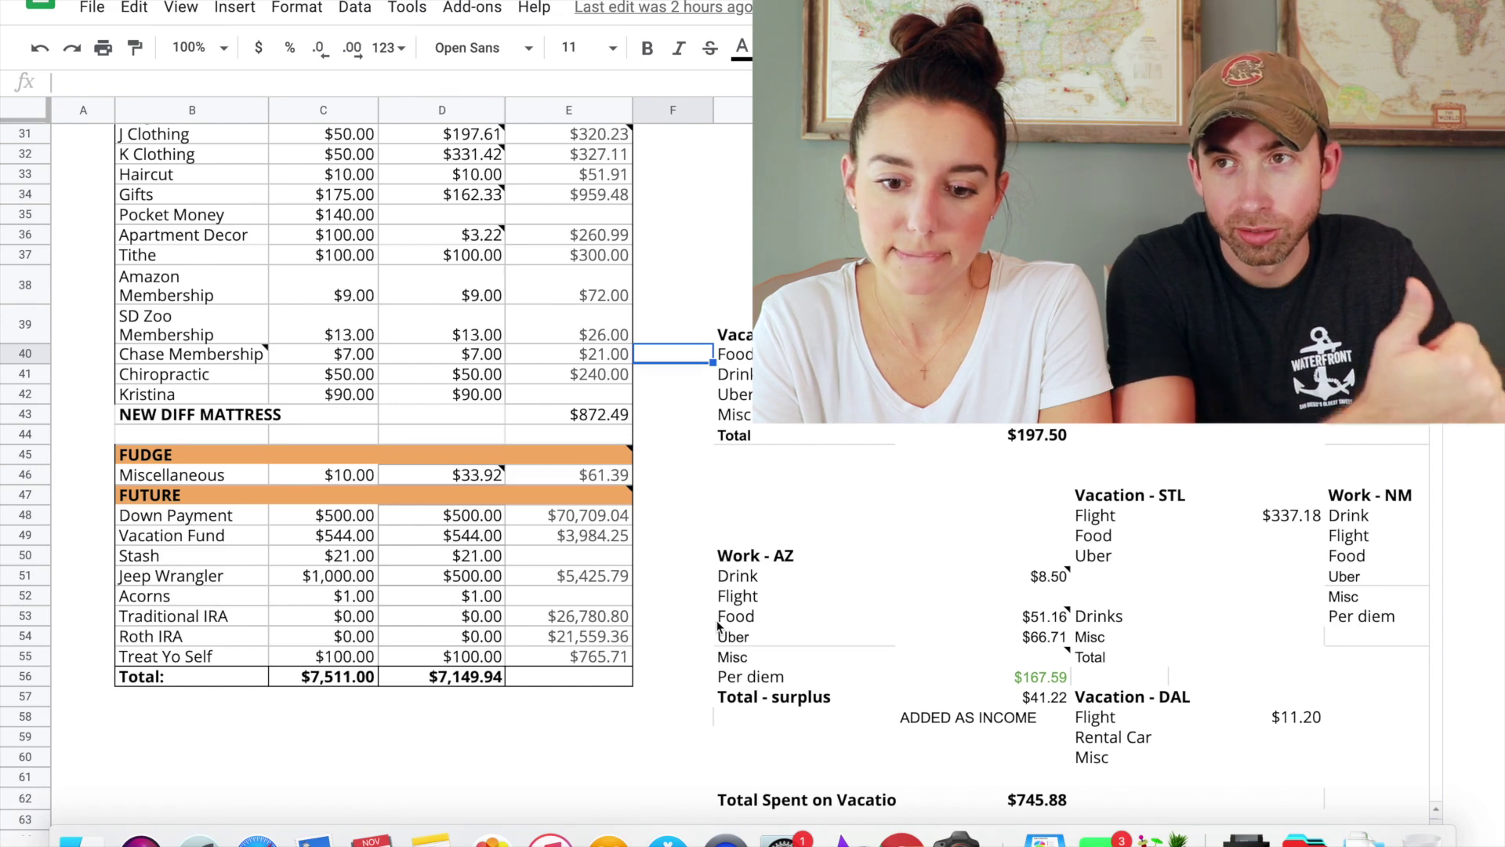
scroll(718, 624, down, 3)
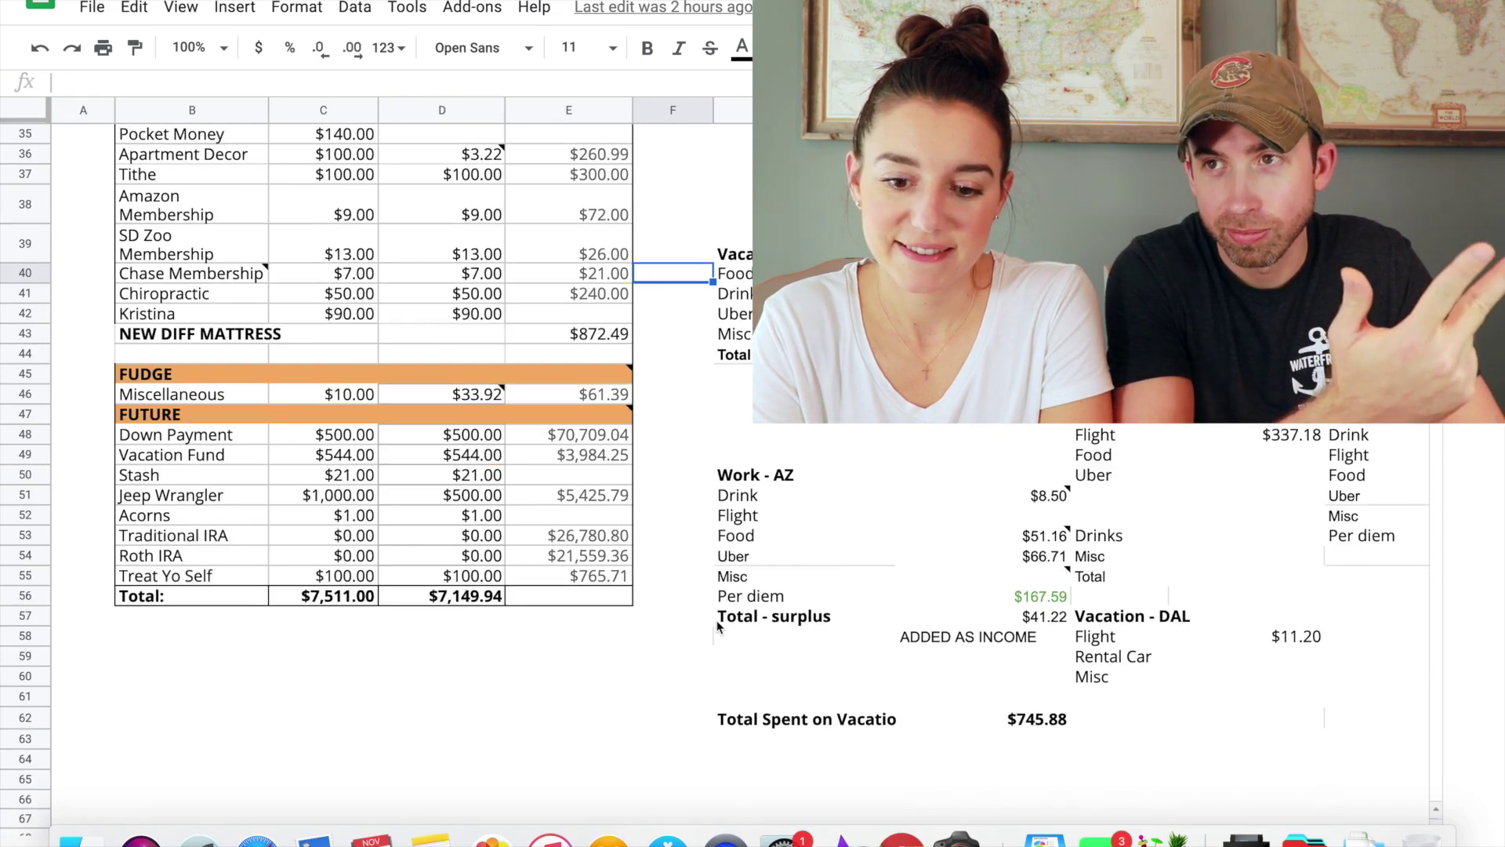
scroll(718, 625, up, 1)
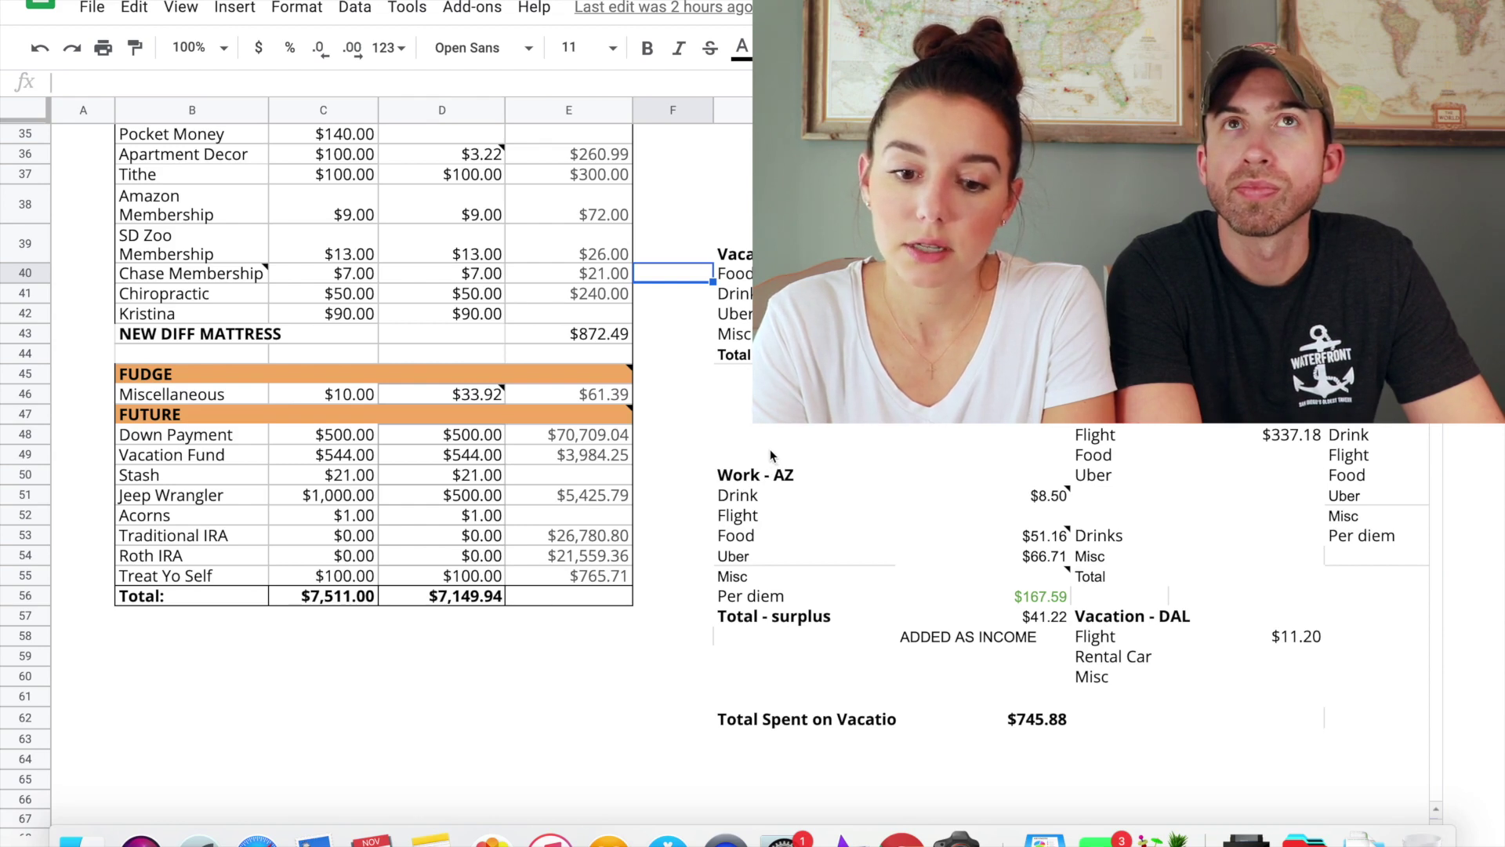
scroll(771, 455, right, 2)
scroll(771, 455, left, 2)
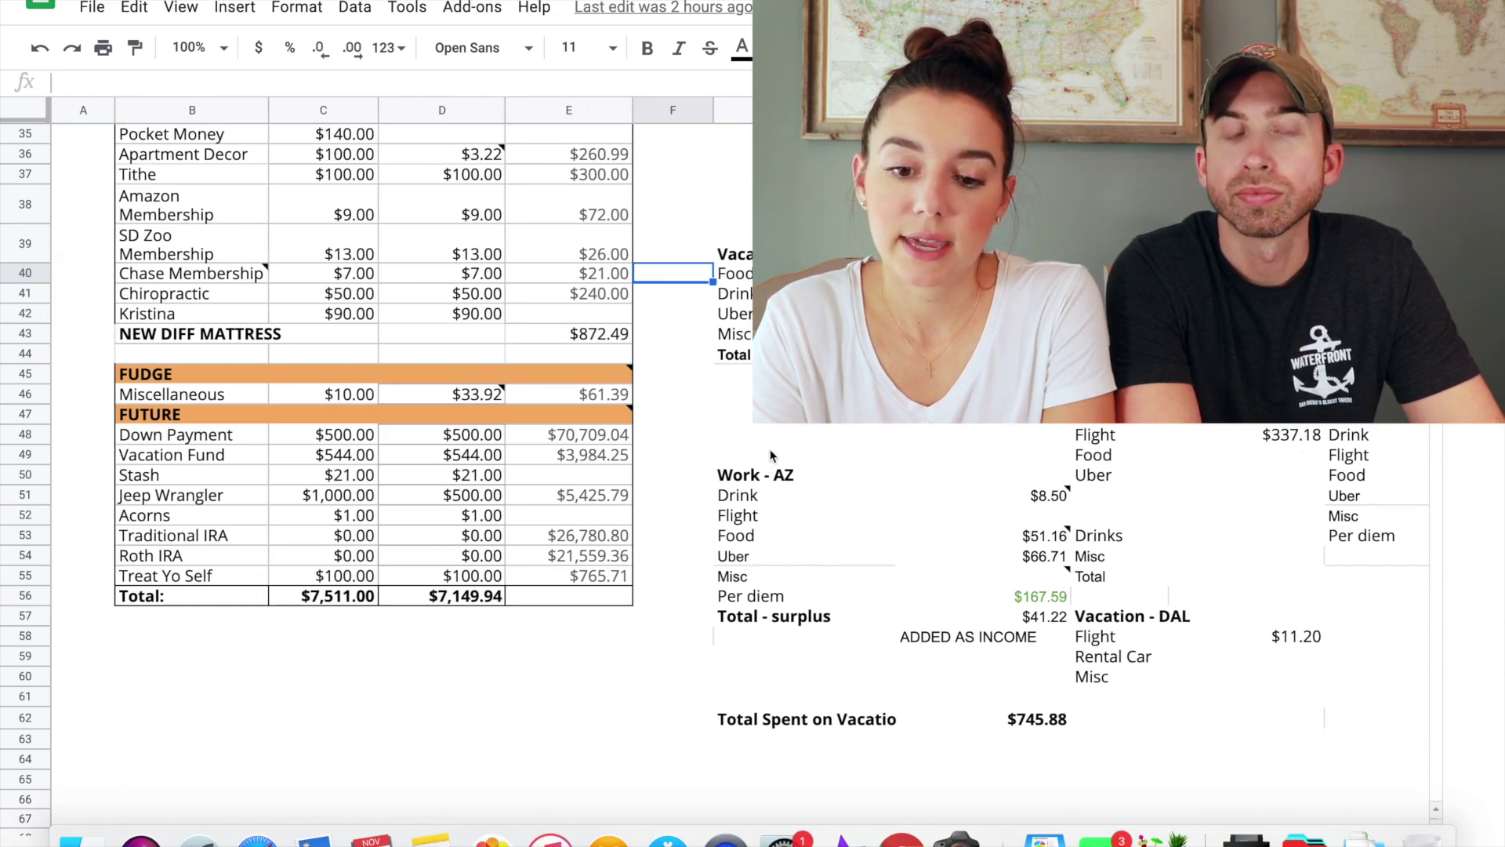
scroll(771, 456, up, 1)
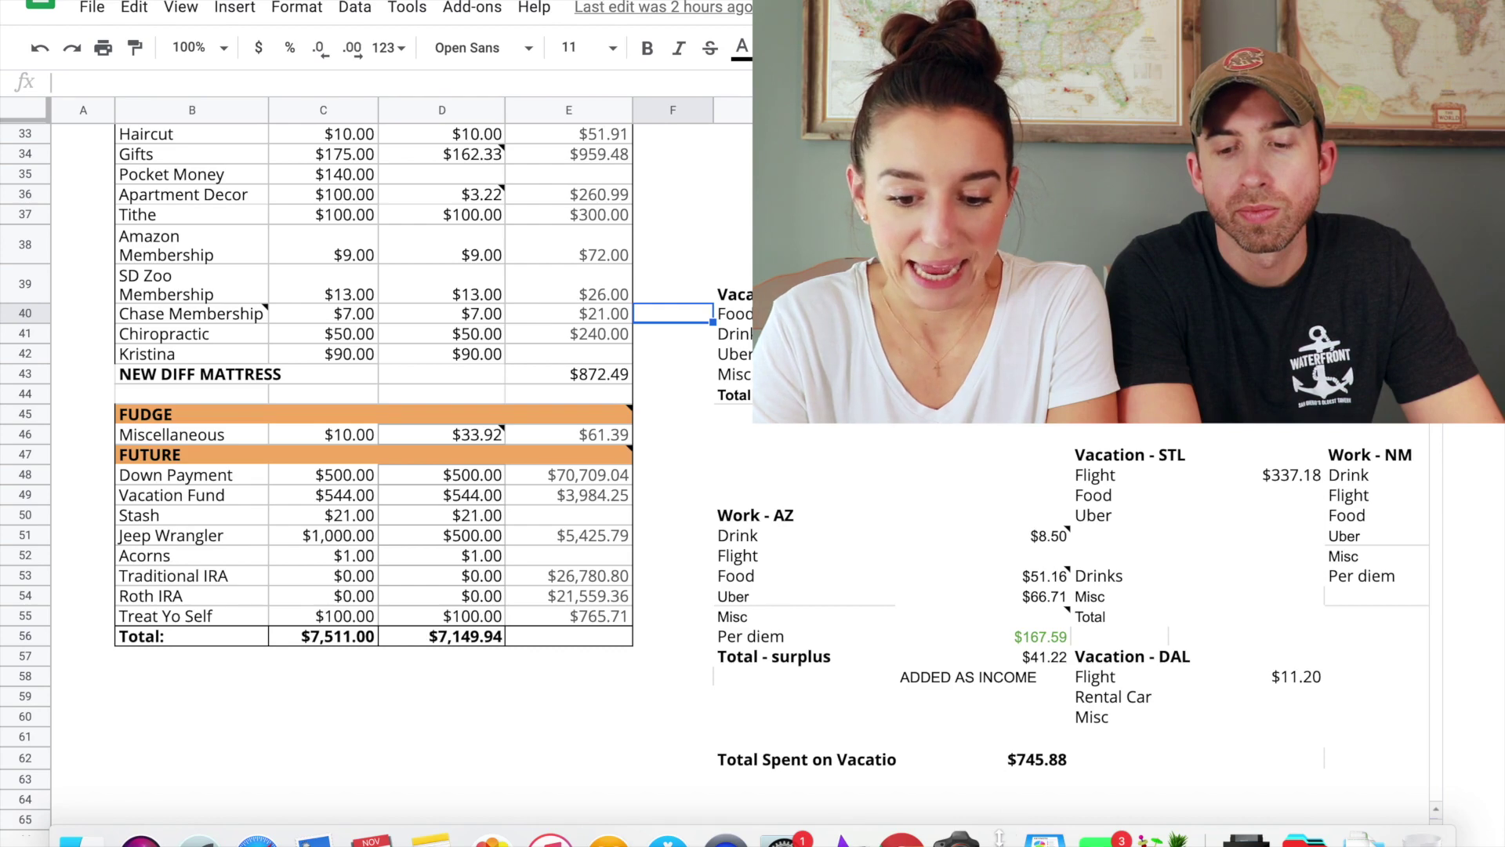
Show Sheet3's Europe vacation breakdown down to the Total actual out-of-pocket figure
right_click(999, 837)
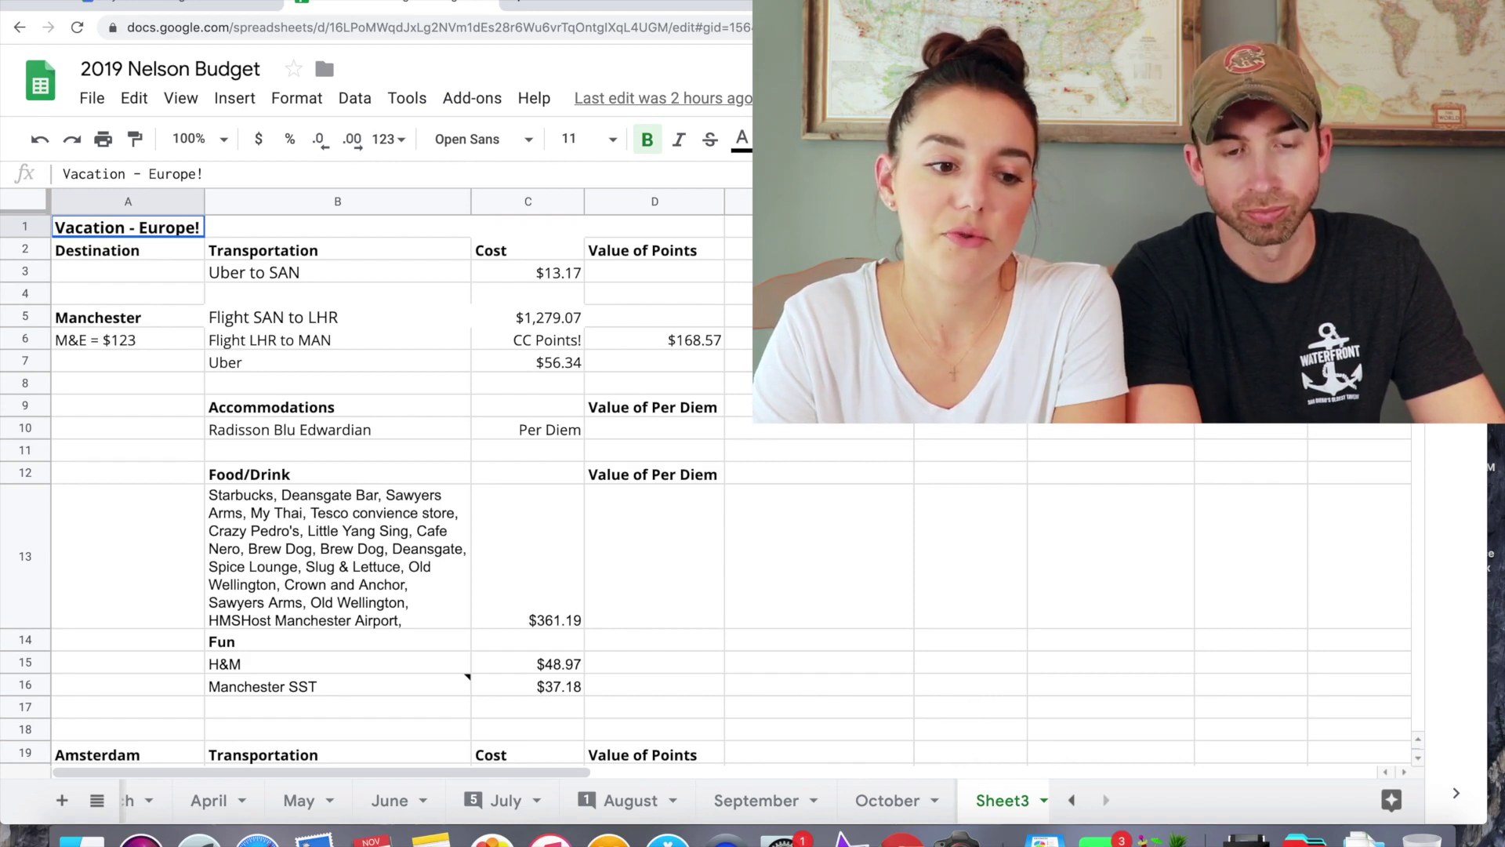
scroll(705, 486, down, 4)
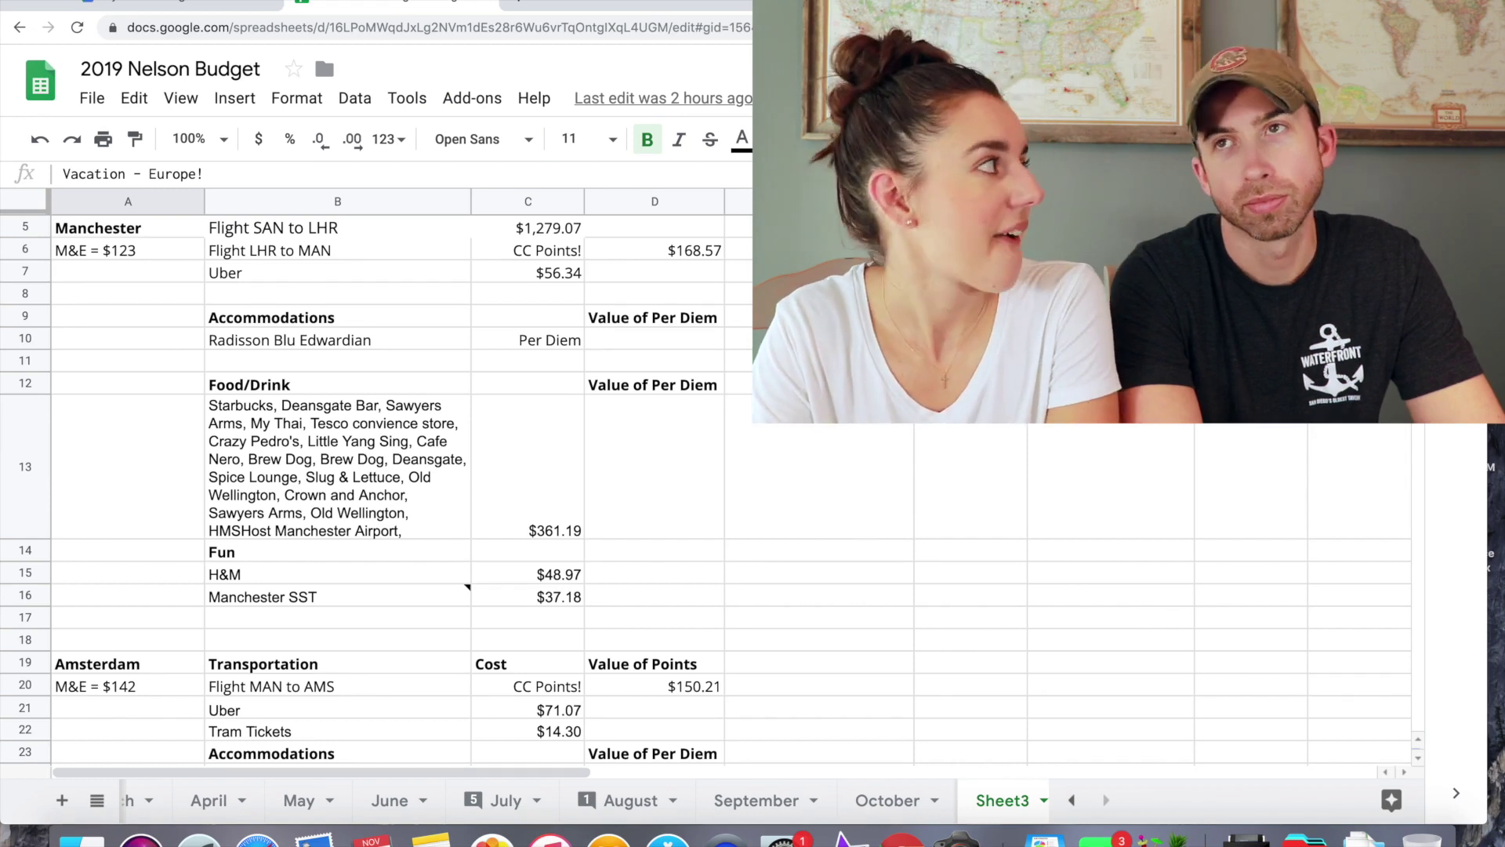
scroll(705, 486, down, 5)
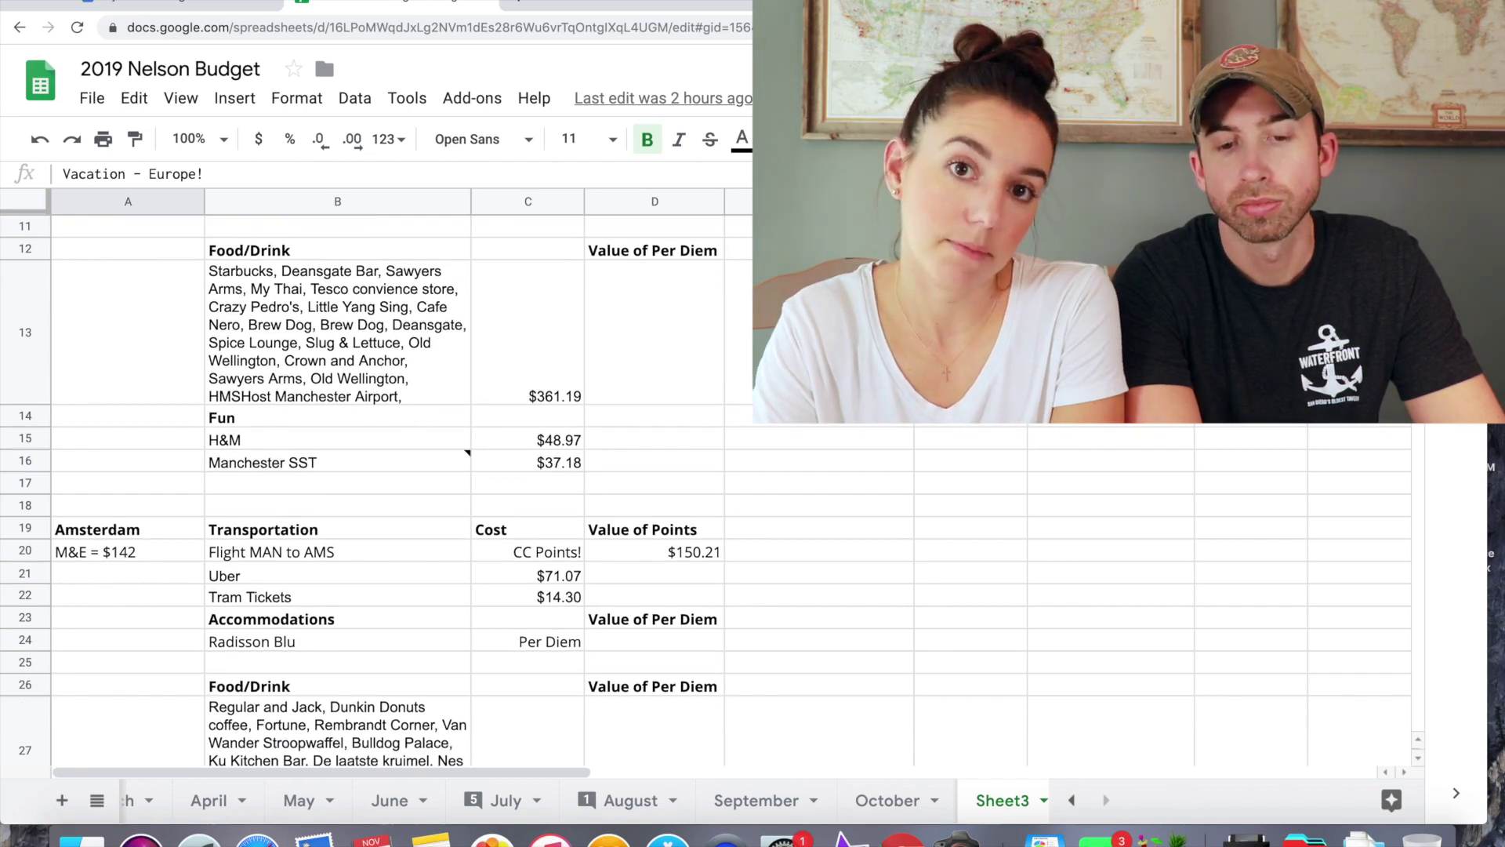
scroll(706, 486, down, 5)
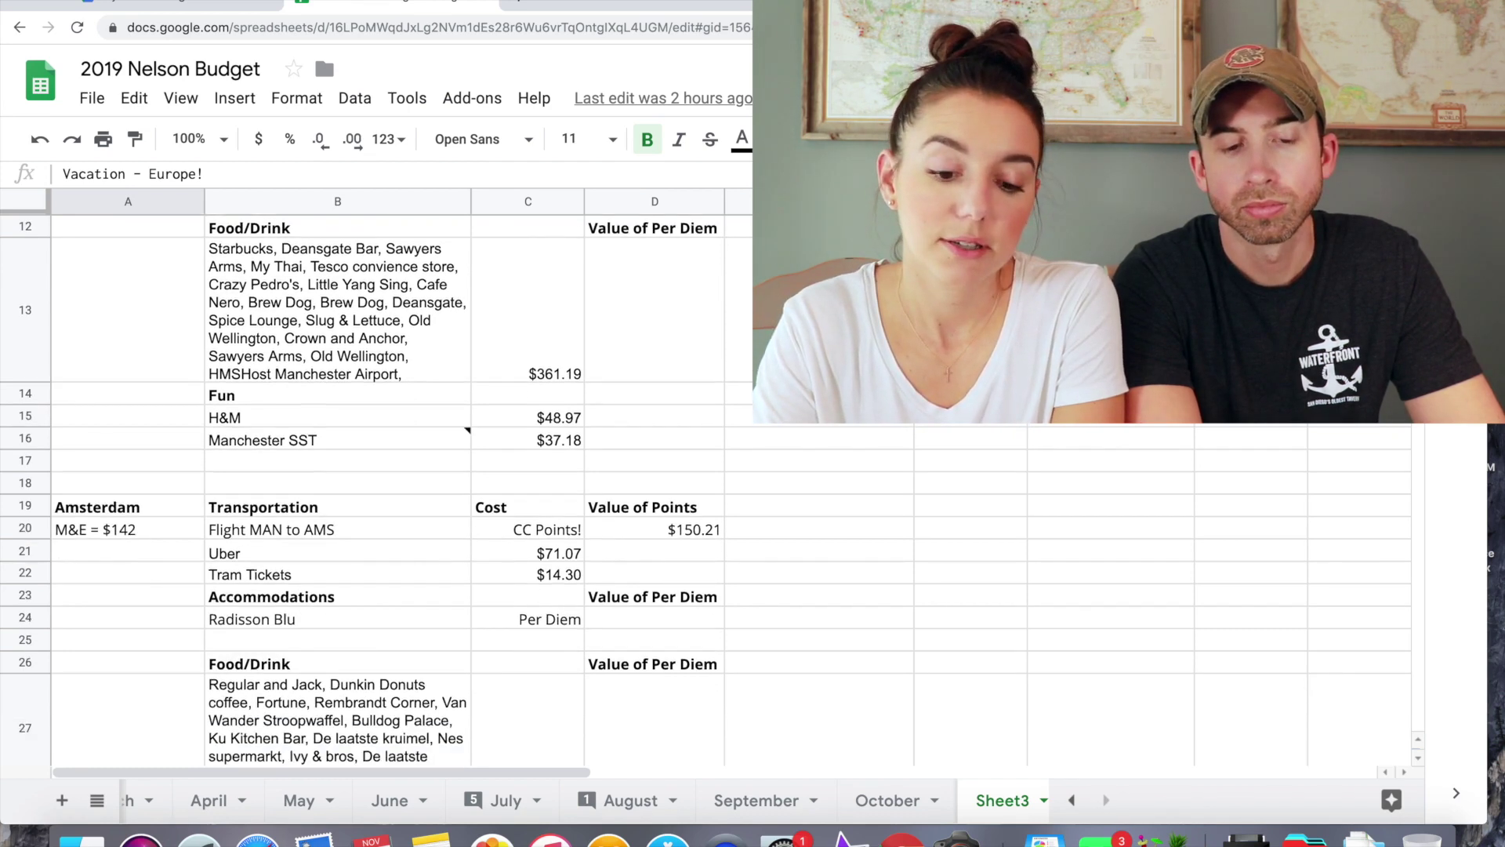
scroll(705, 486, down, 10)
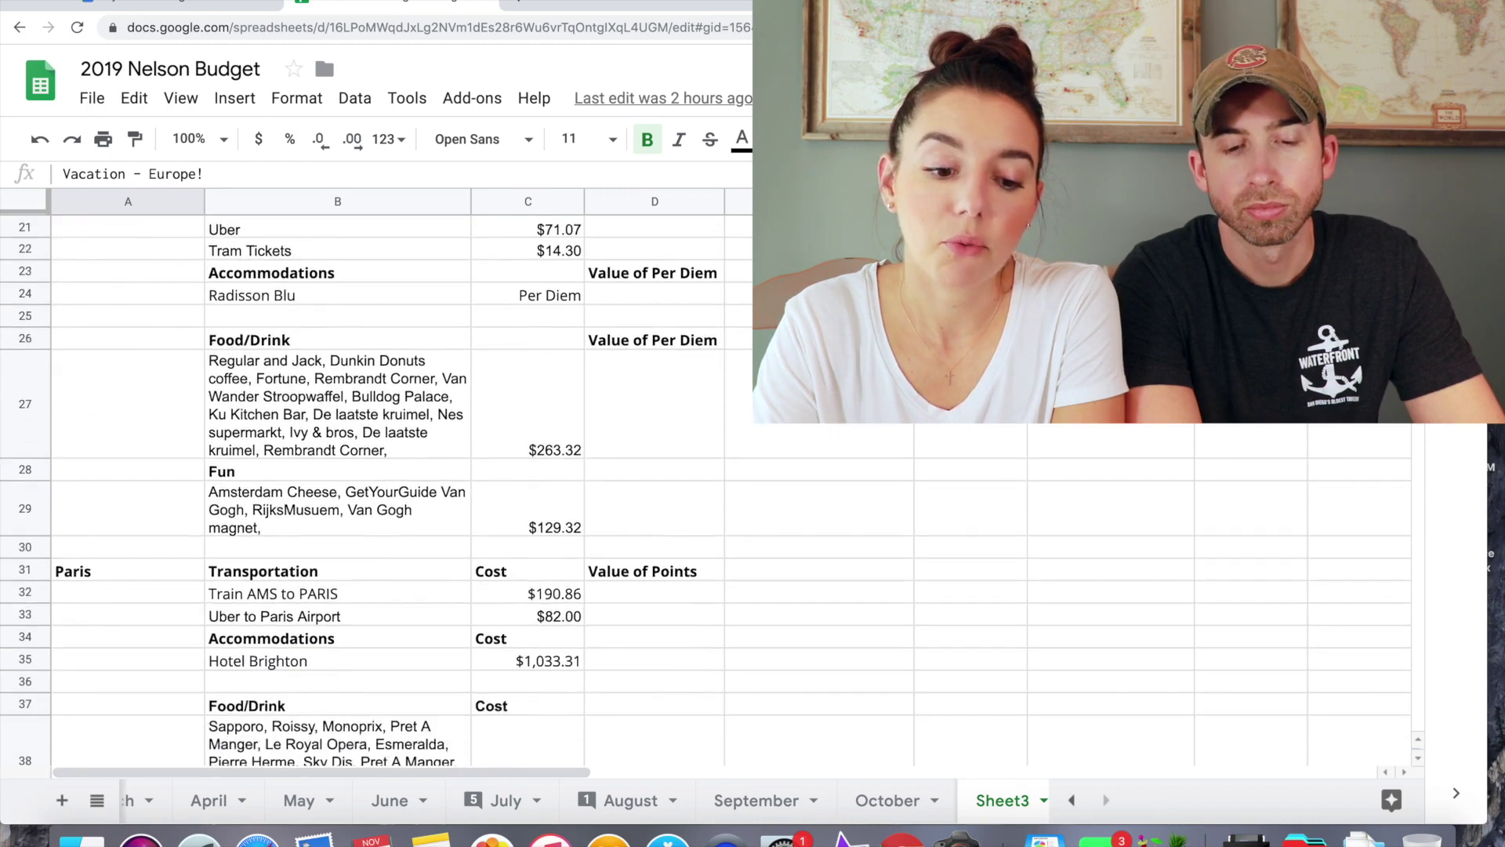
scroll(705, 486, down, 5)
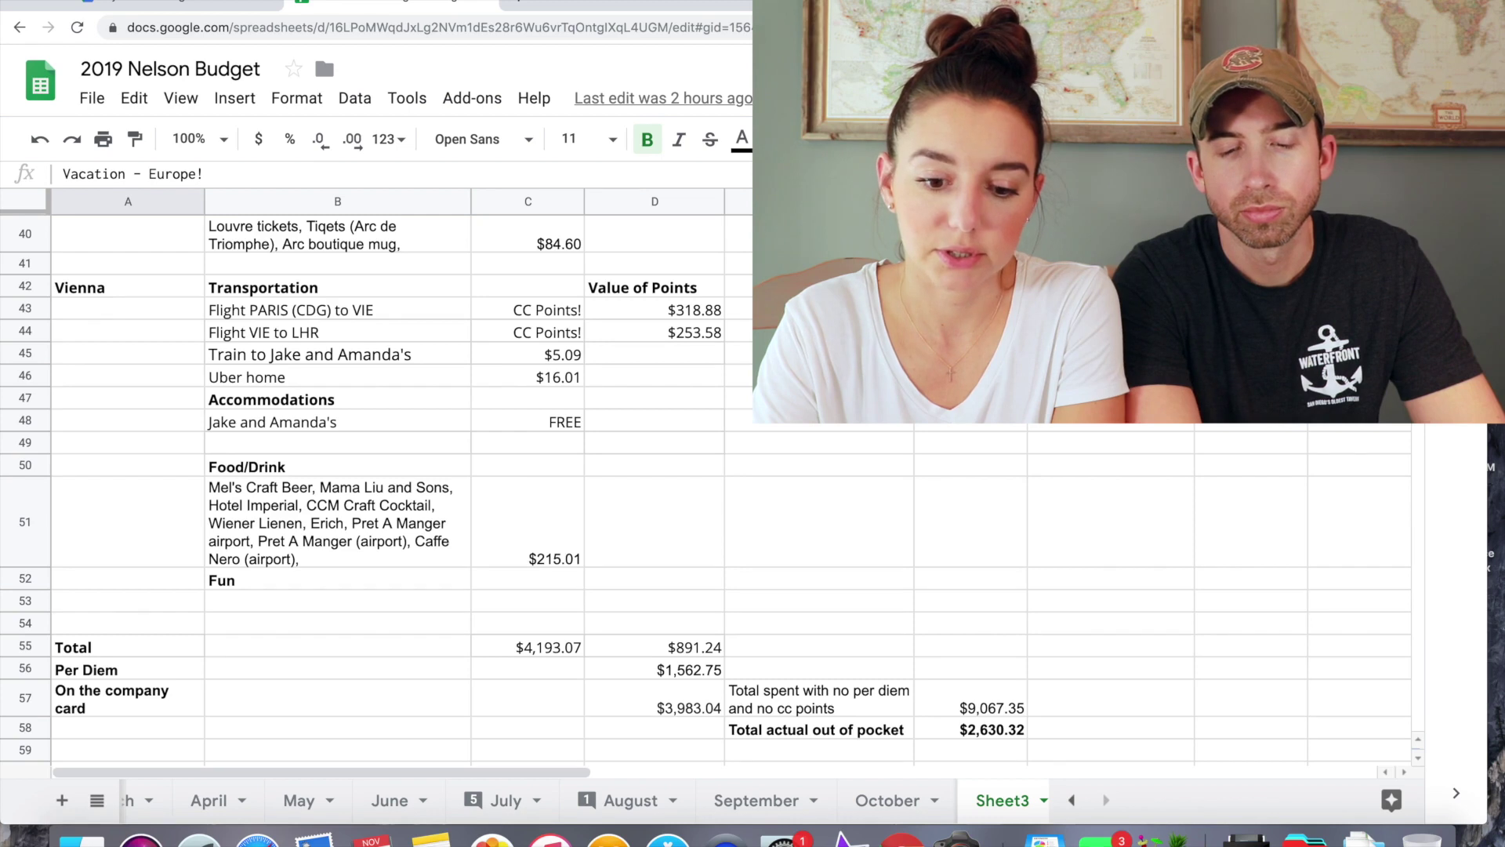
click(1016, 734)
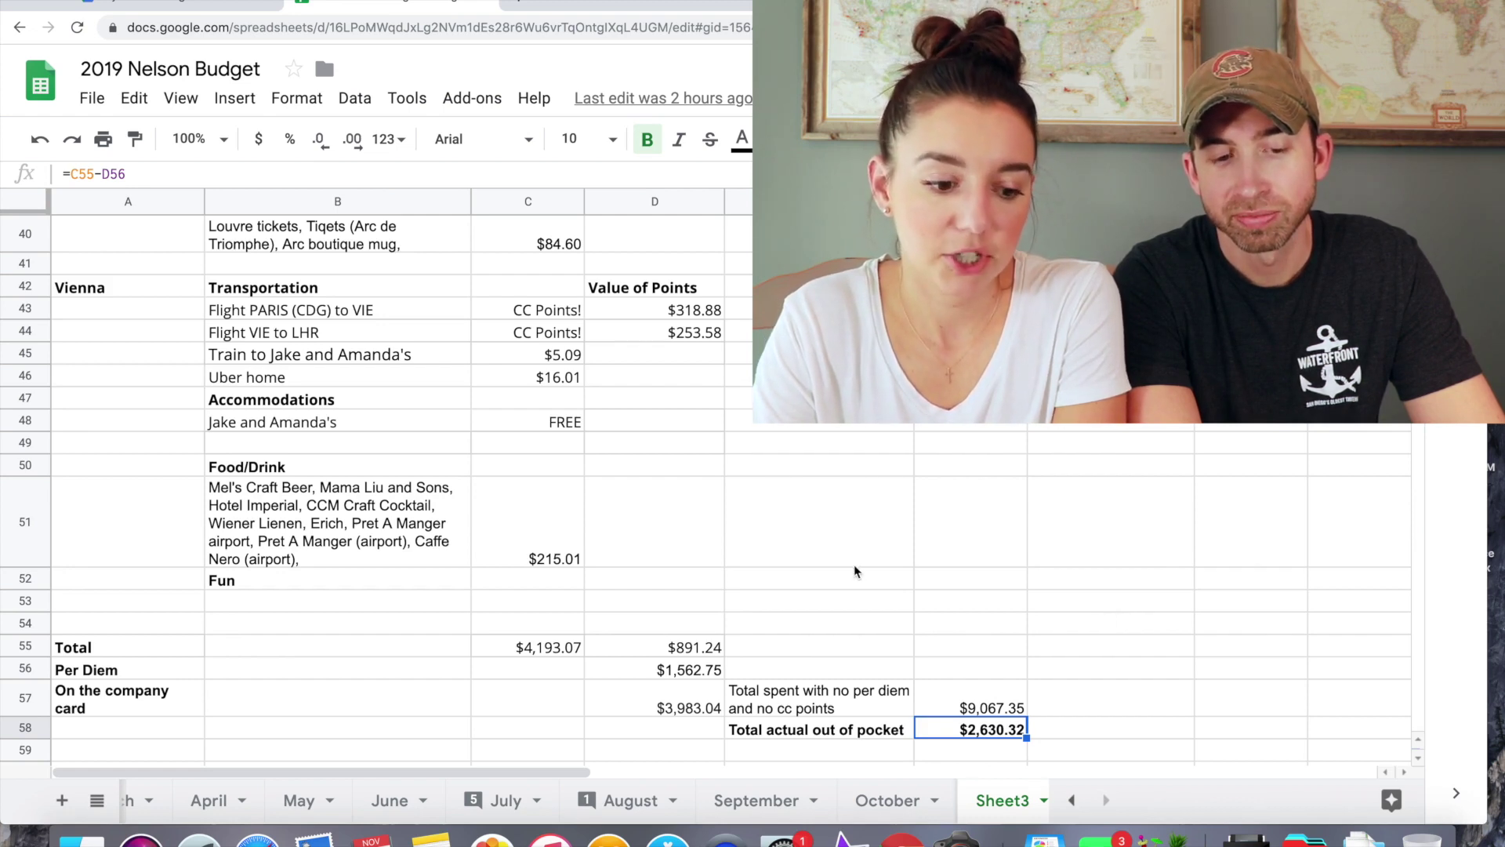
scroll(606, 378, up, 15)
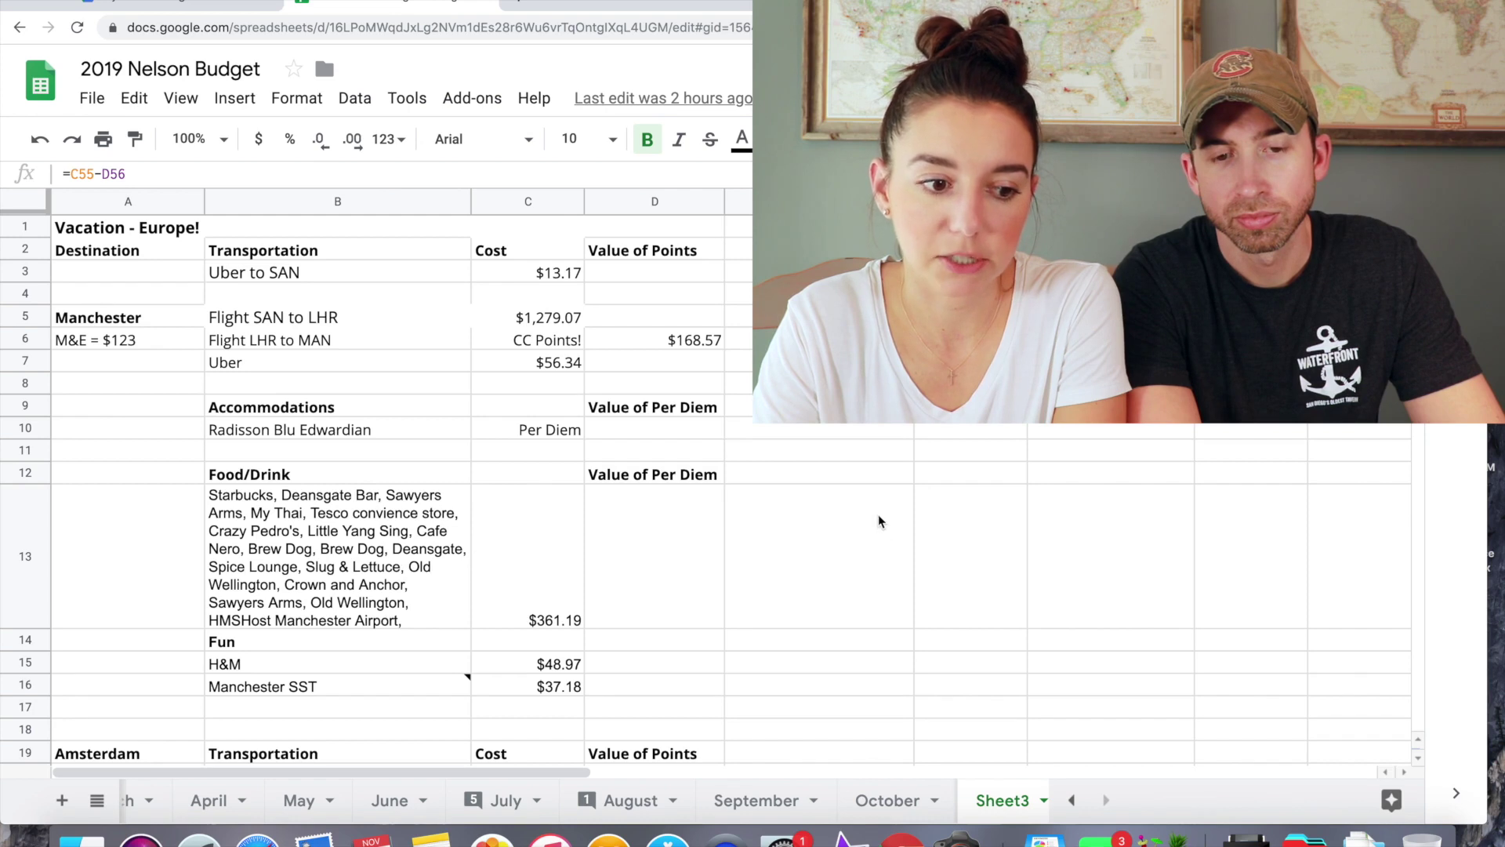
click(137, 318)
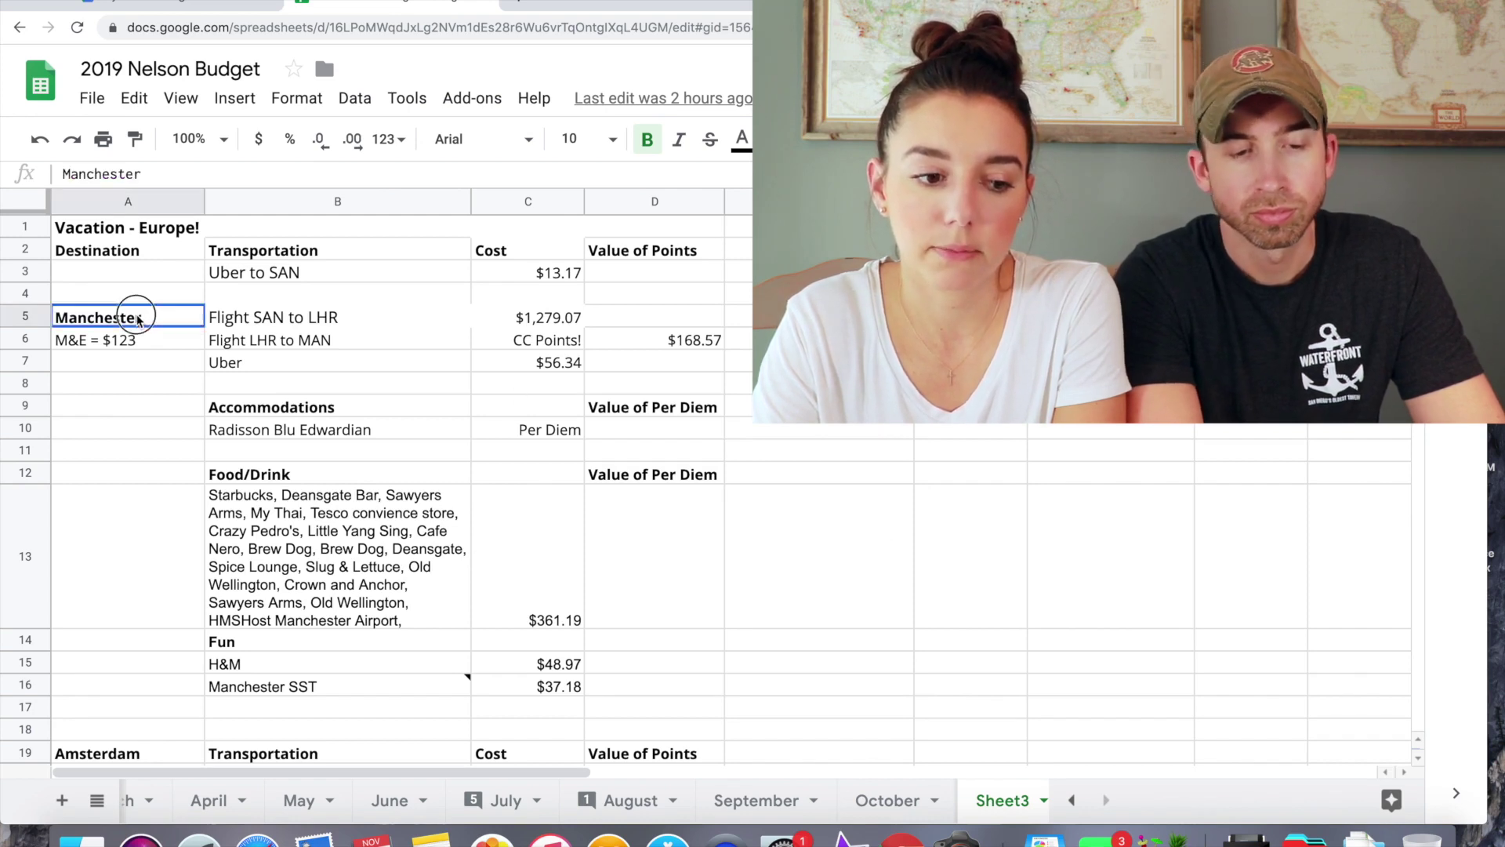
shift+click(461, 390)
click(461, 390)
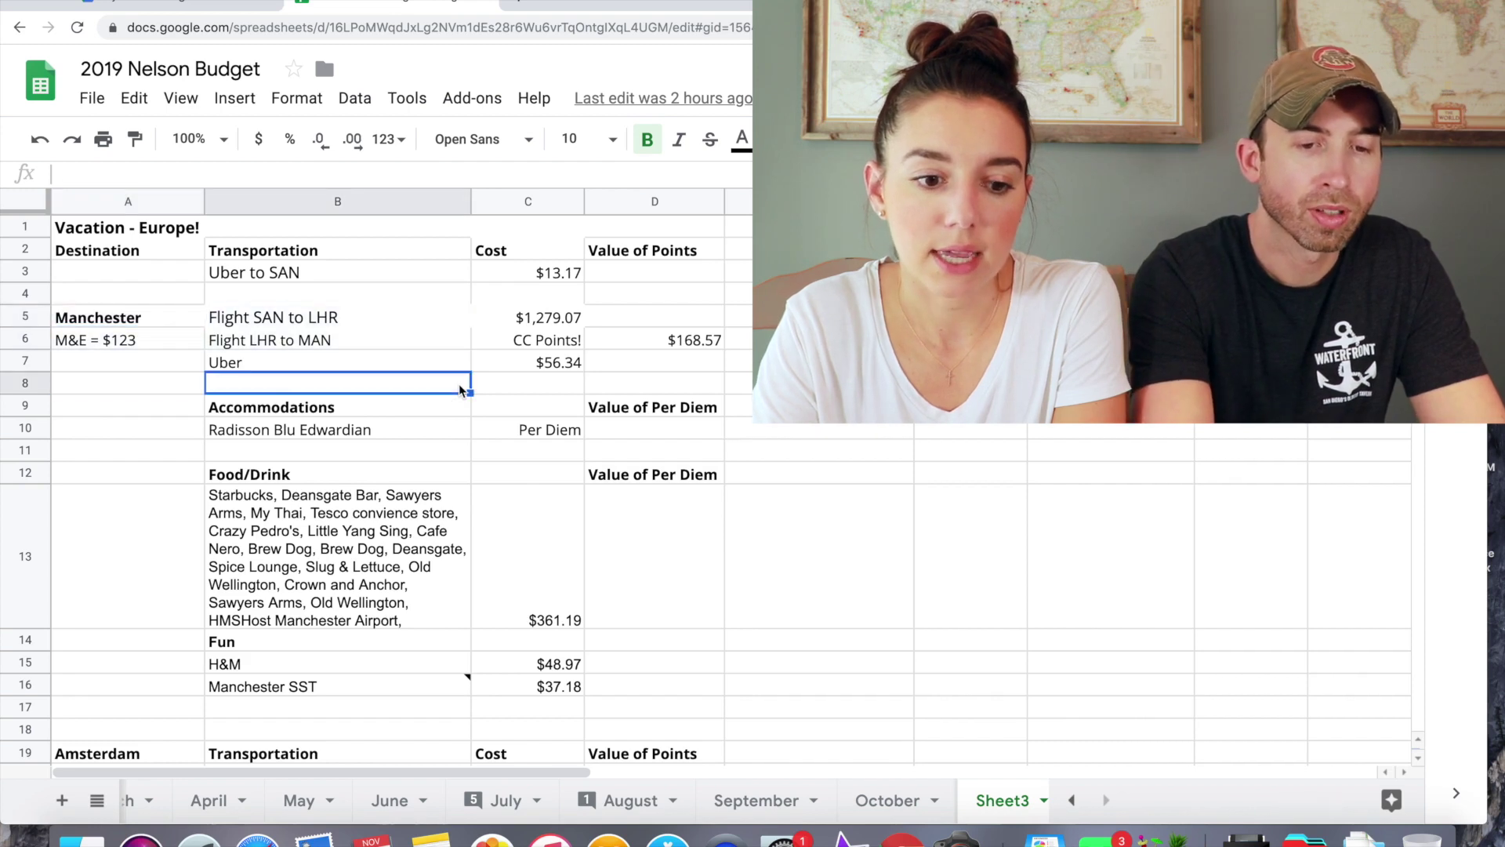
click(555, 318)
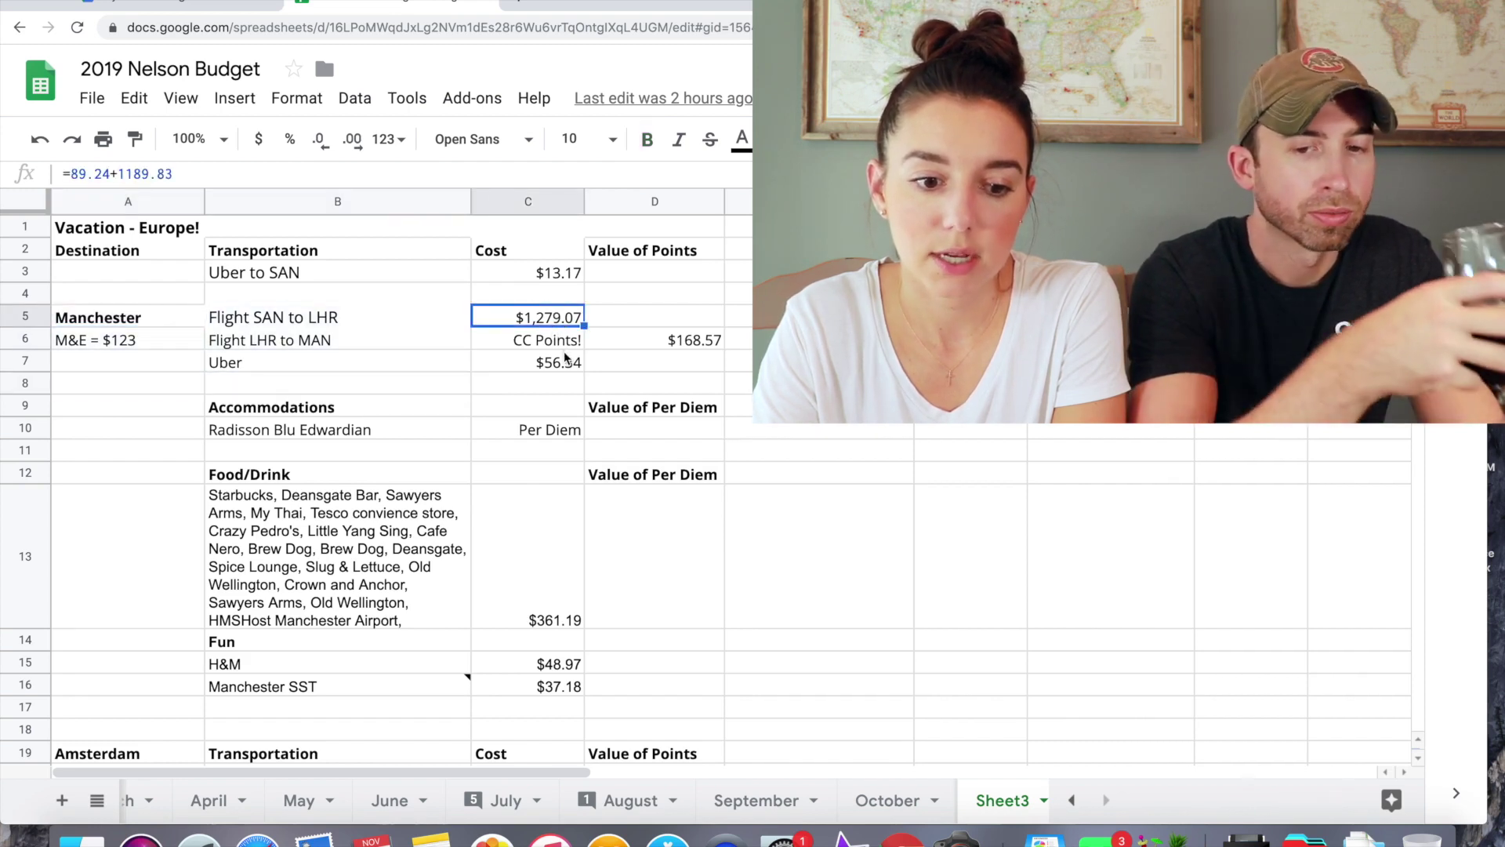
click(563, 345)
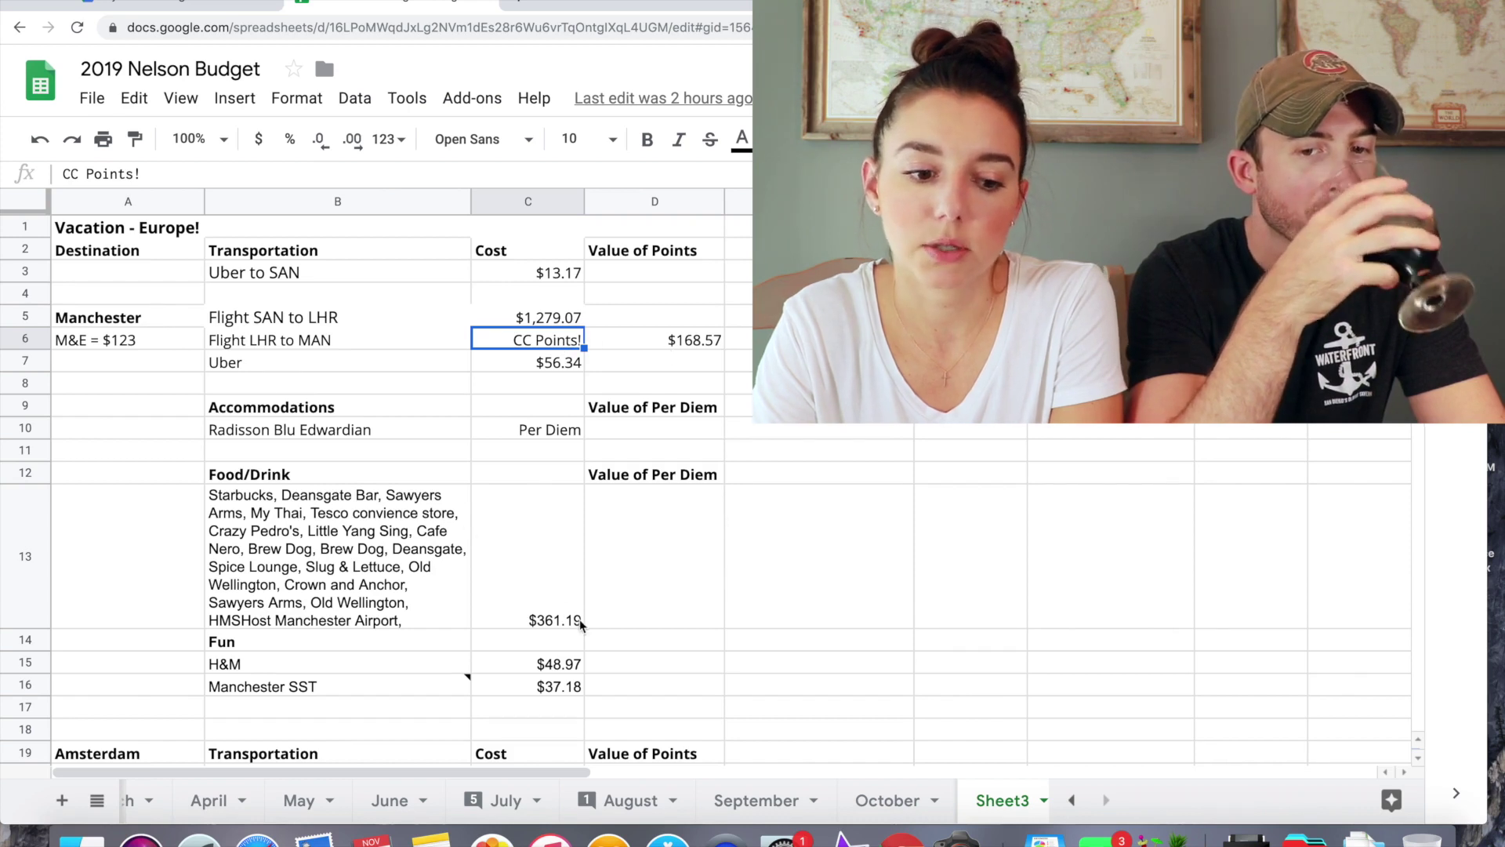
click(516, 433)
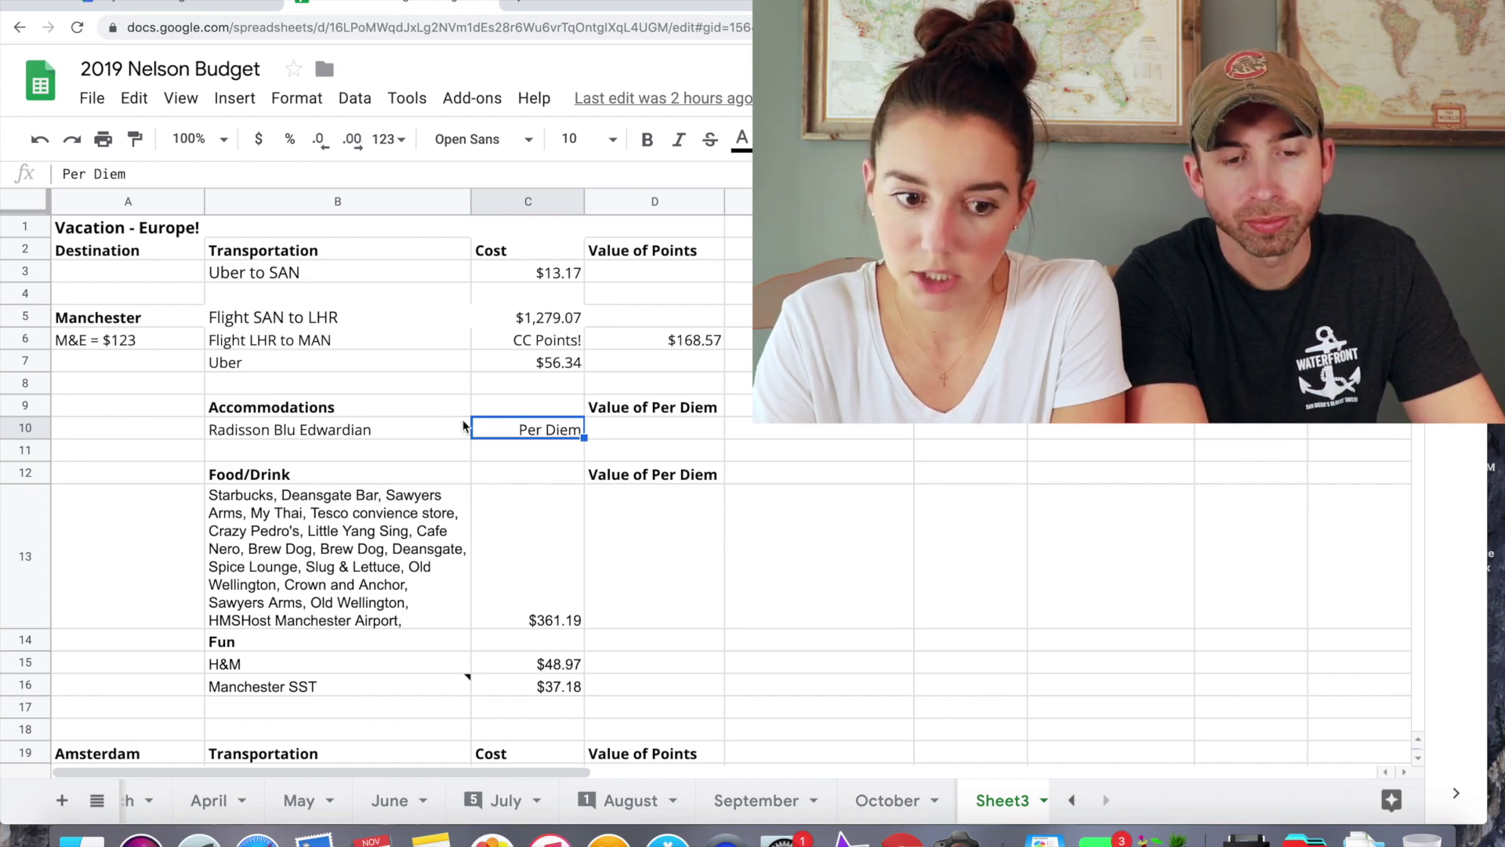
click(517, 342)
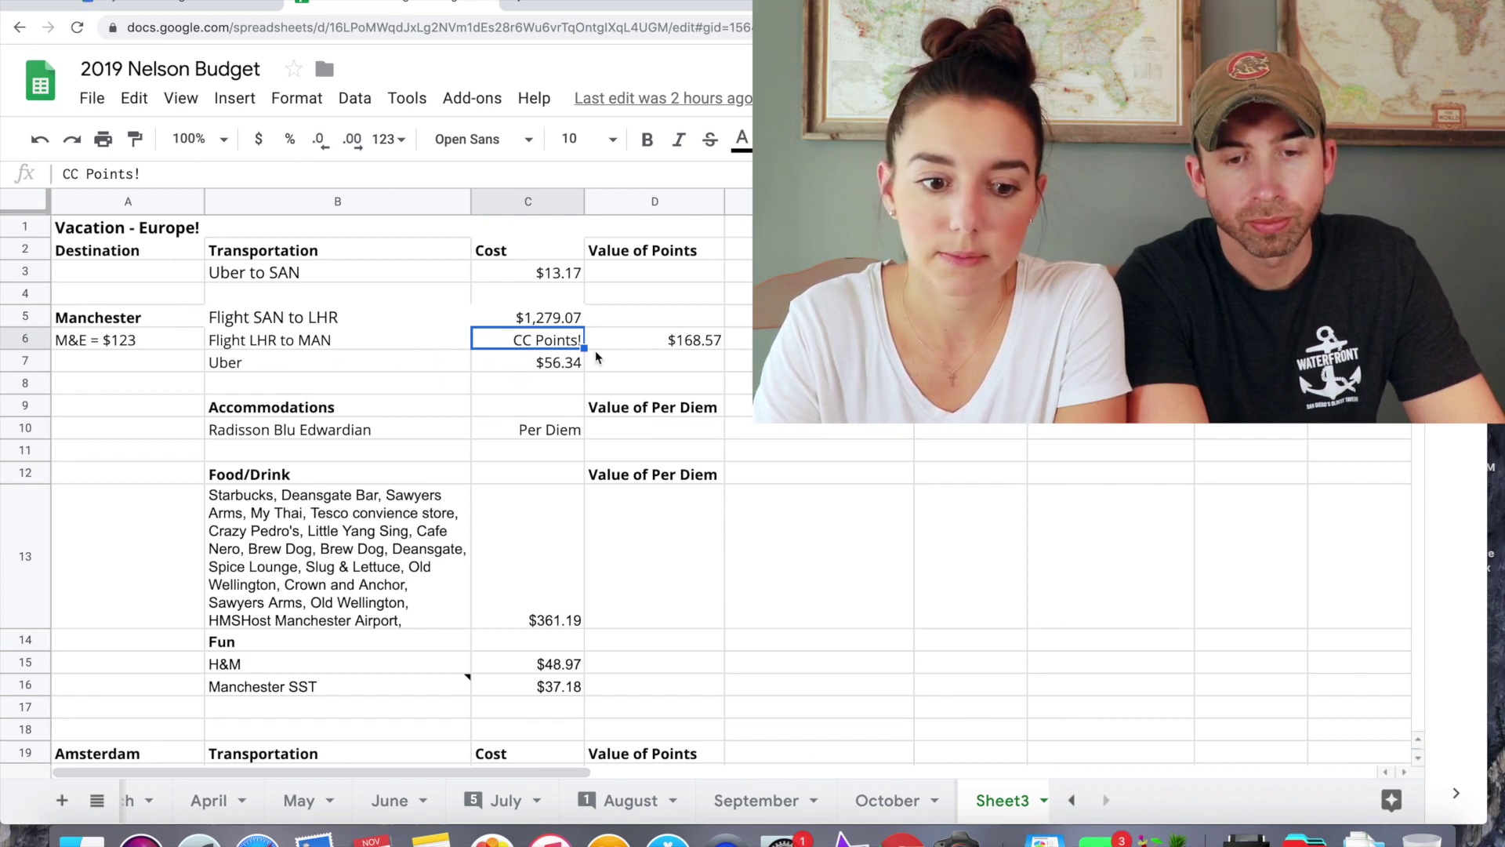
click(651, 342)
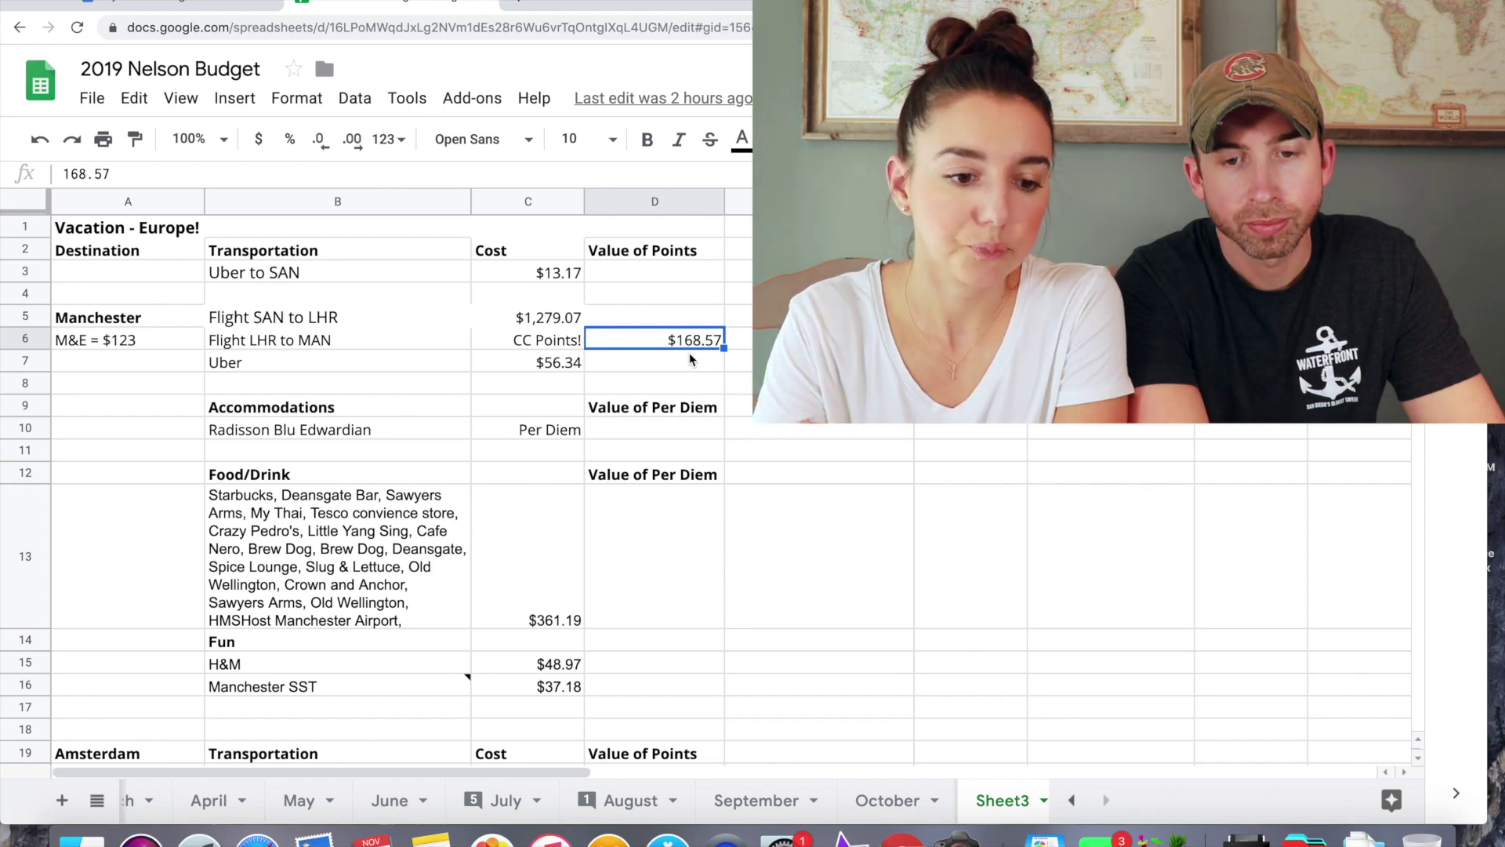
scroll(549, 384, down, 3)
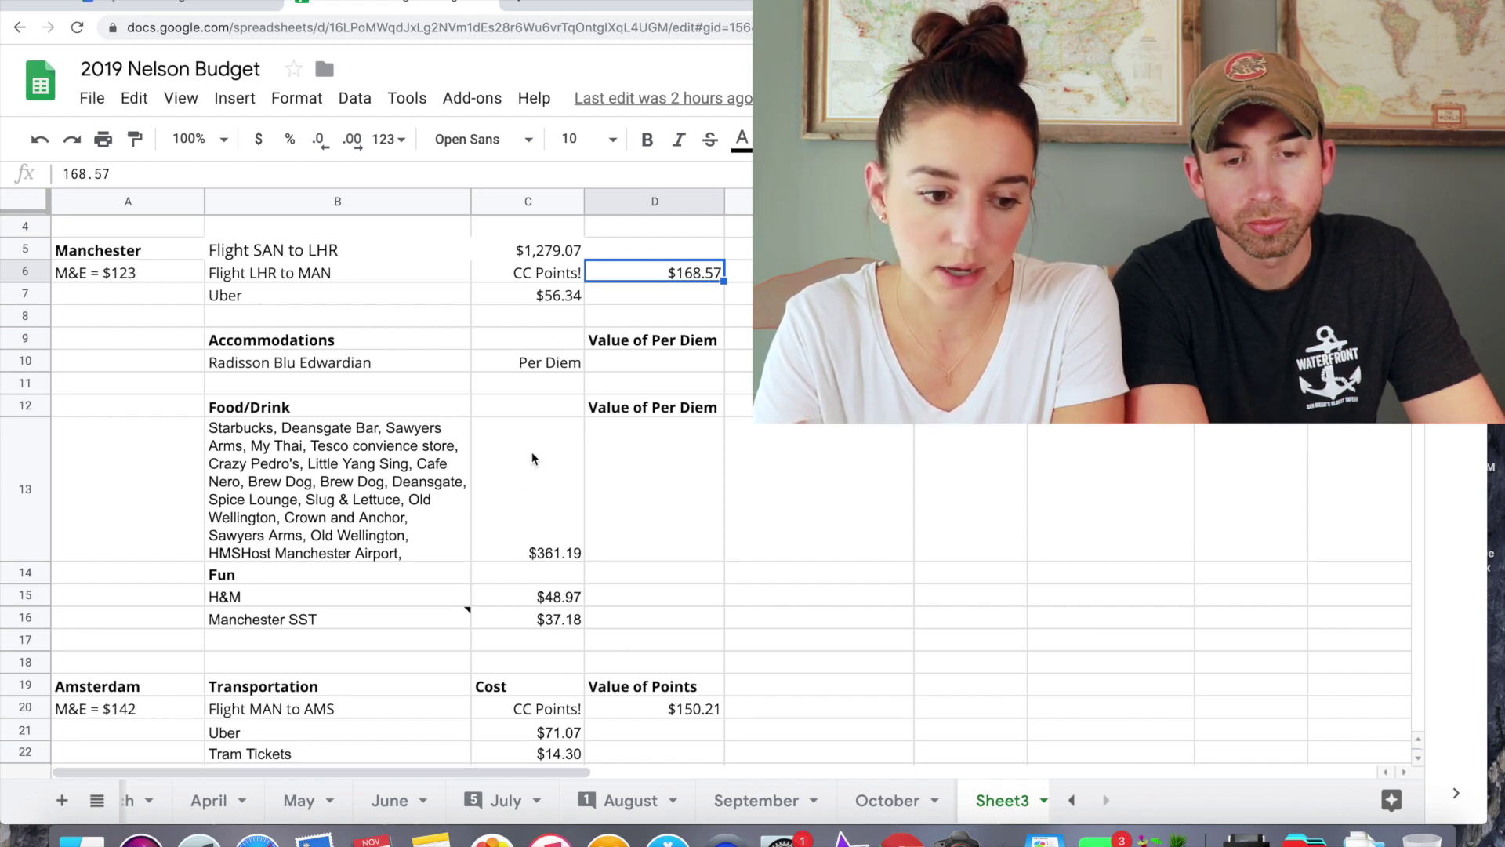
scroll(532, 459, down, 5)
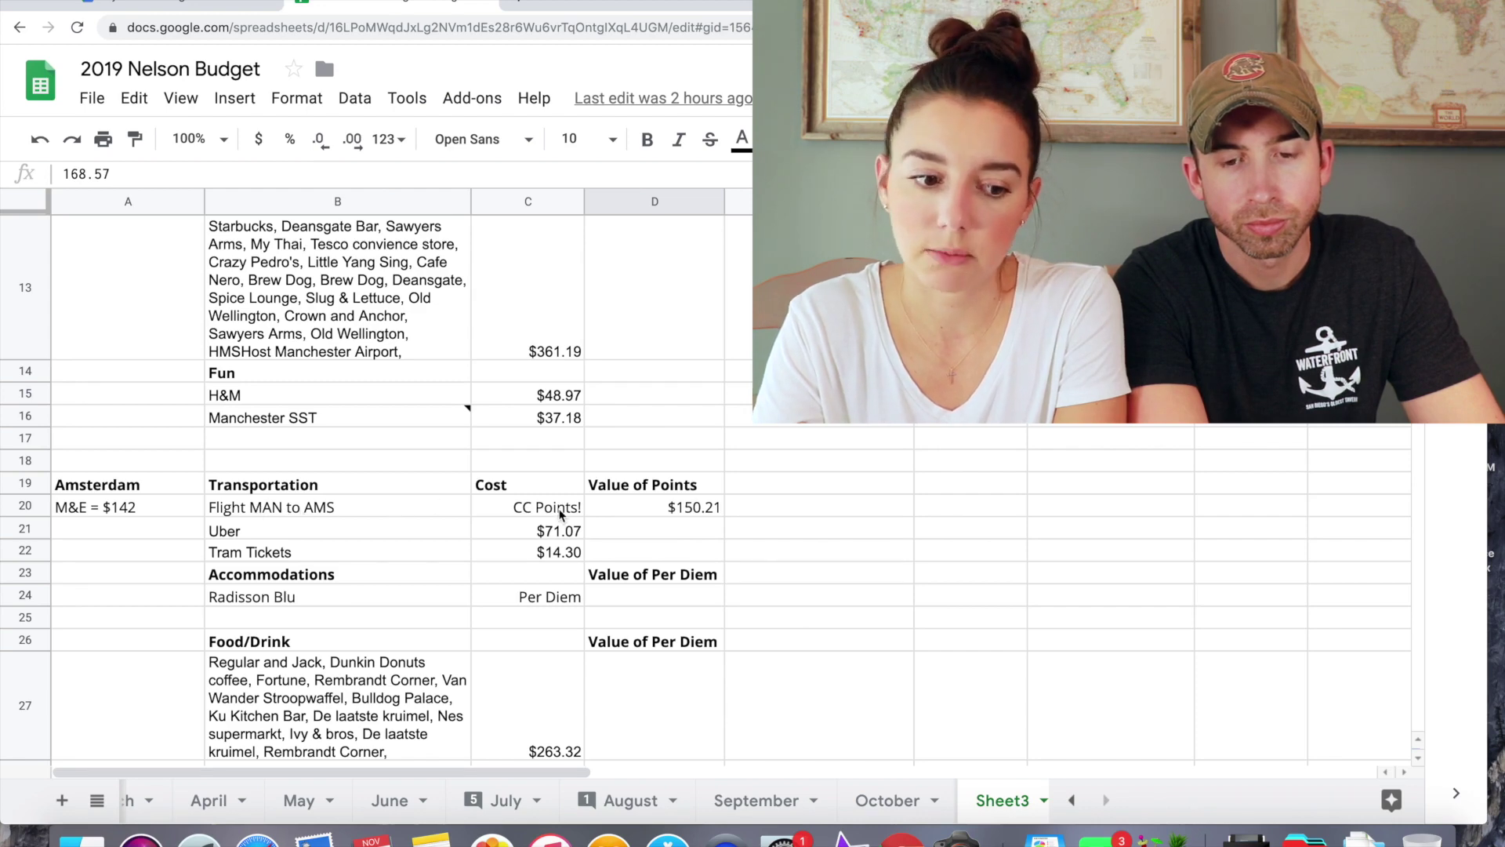
scroll(561, 514, down, 3)
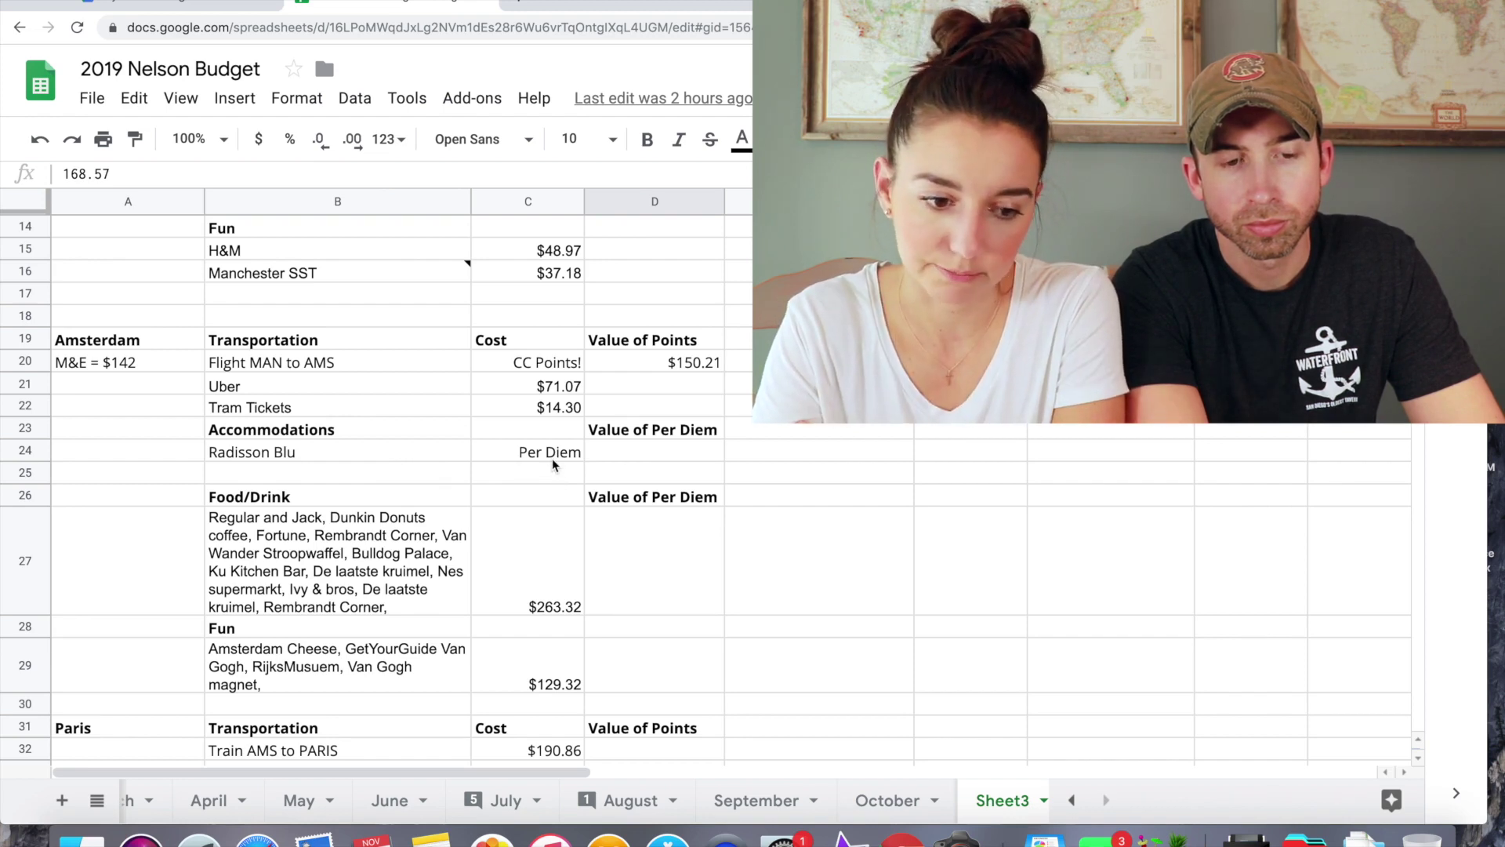
scroll(552, 458, down, 3)
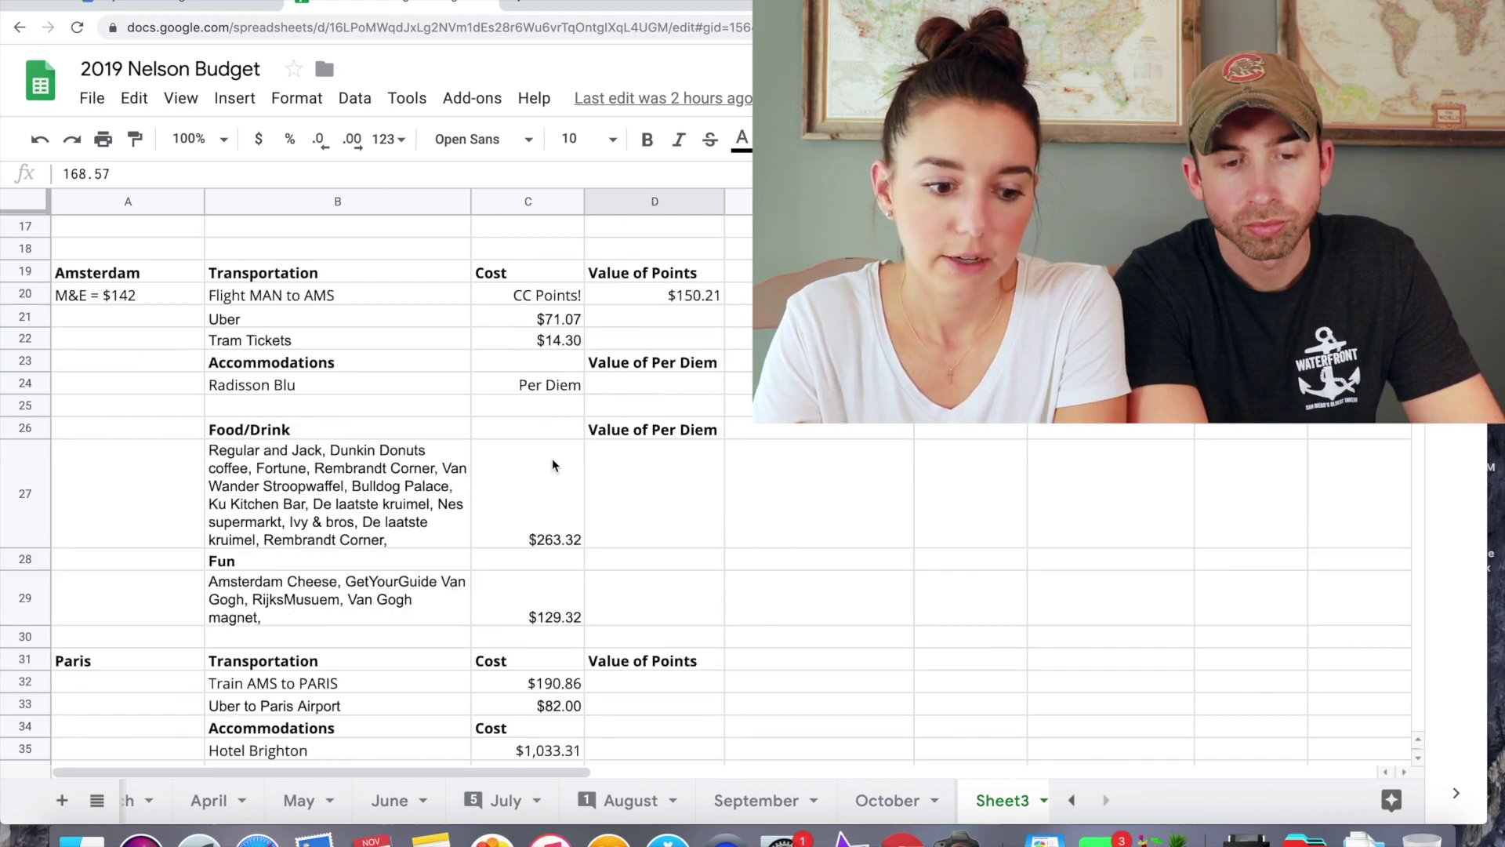
scroll(552, 465, down, 3)
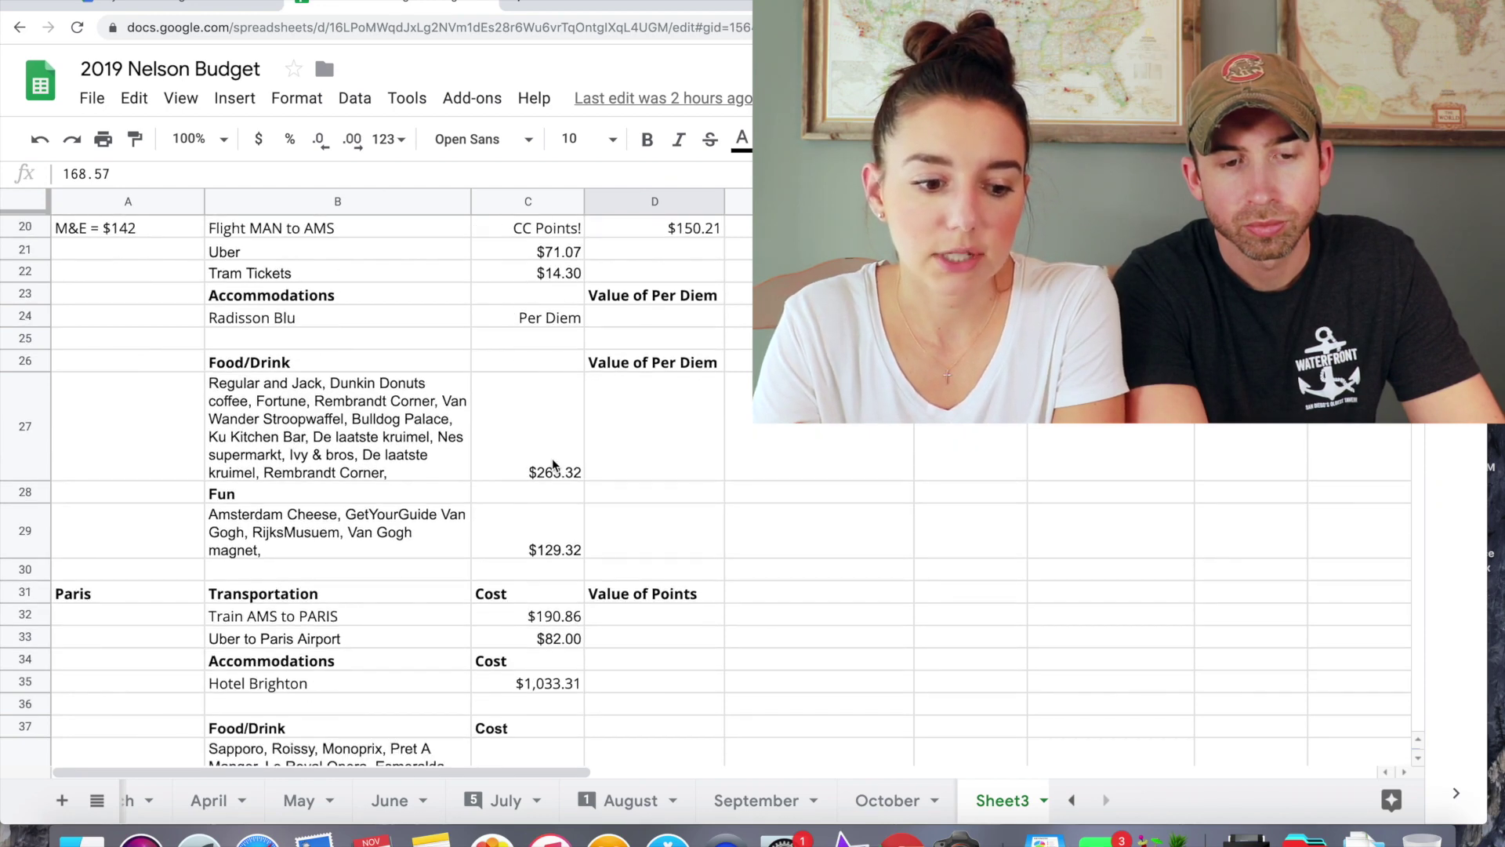
scroll(552, 463, down, 4)
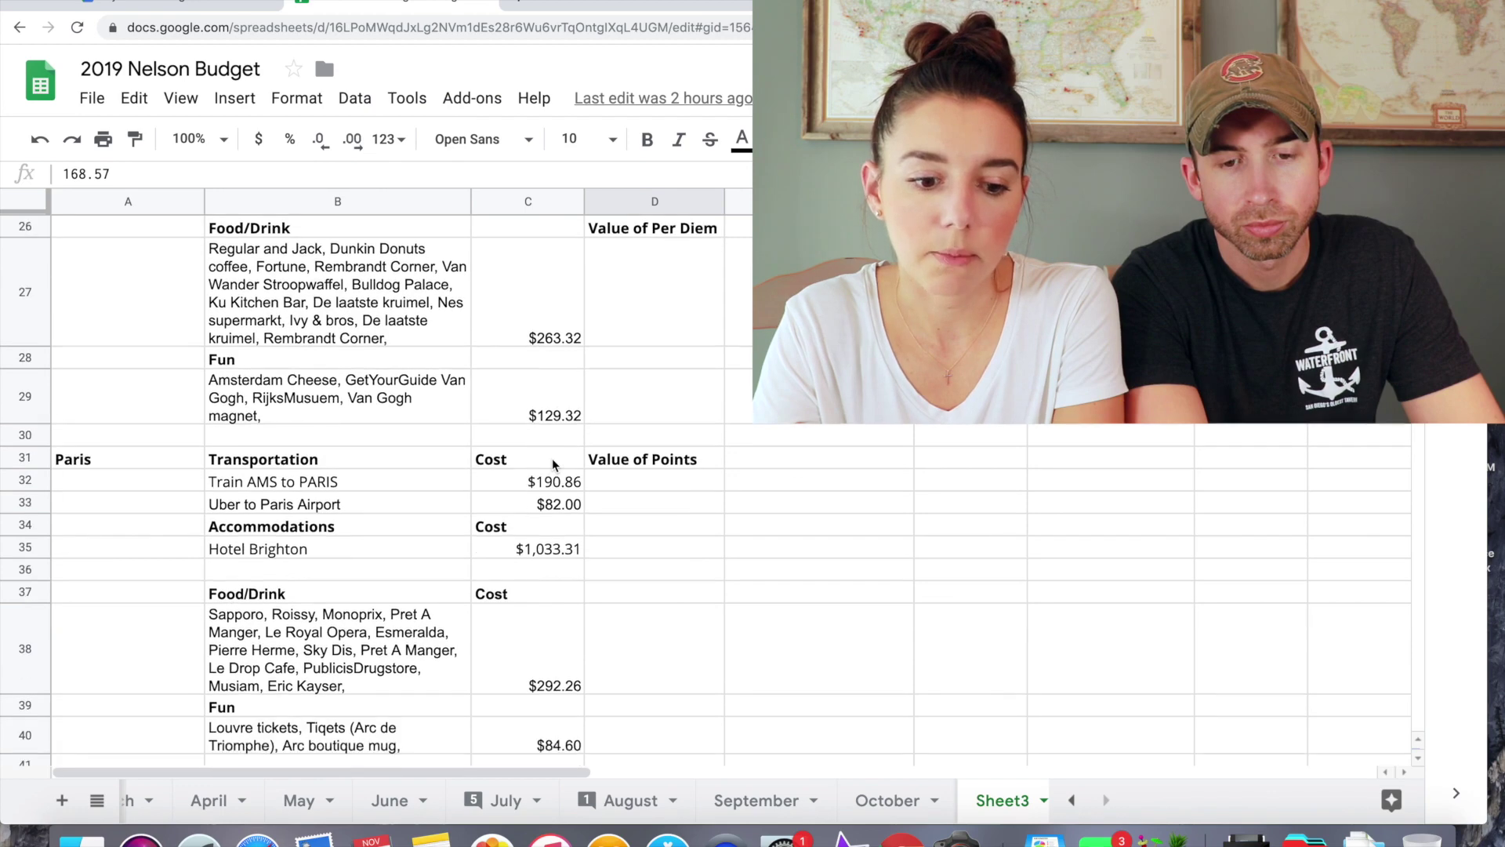
scroll(552, 463, down, 4)
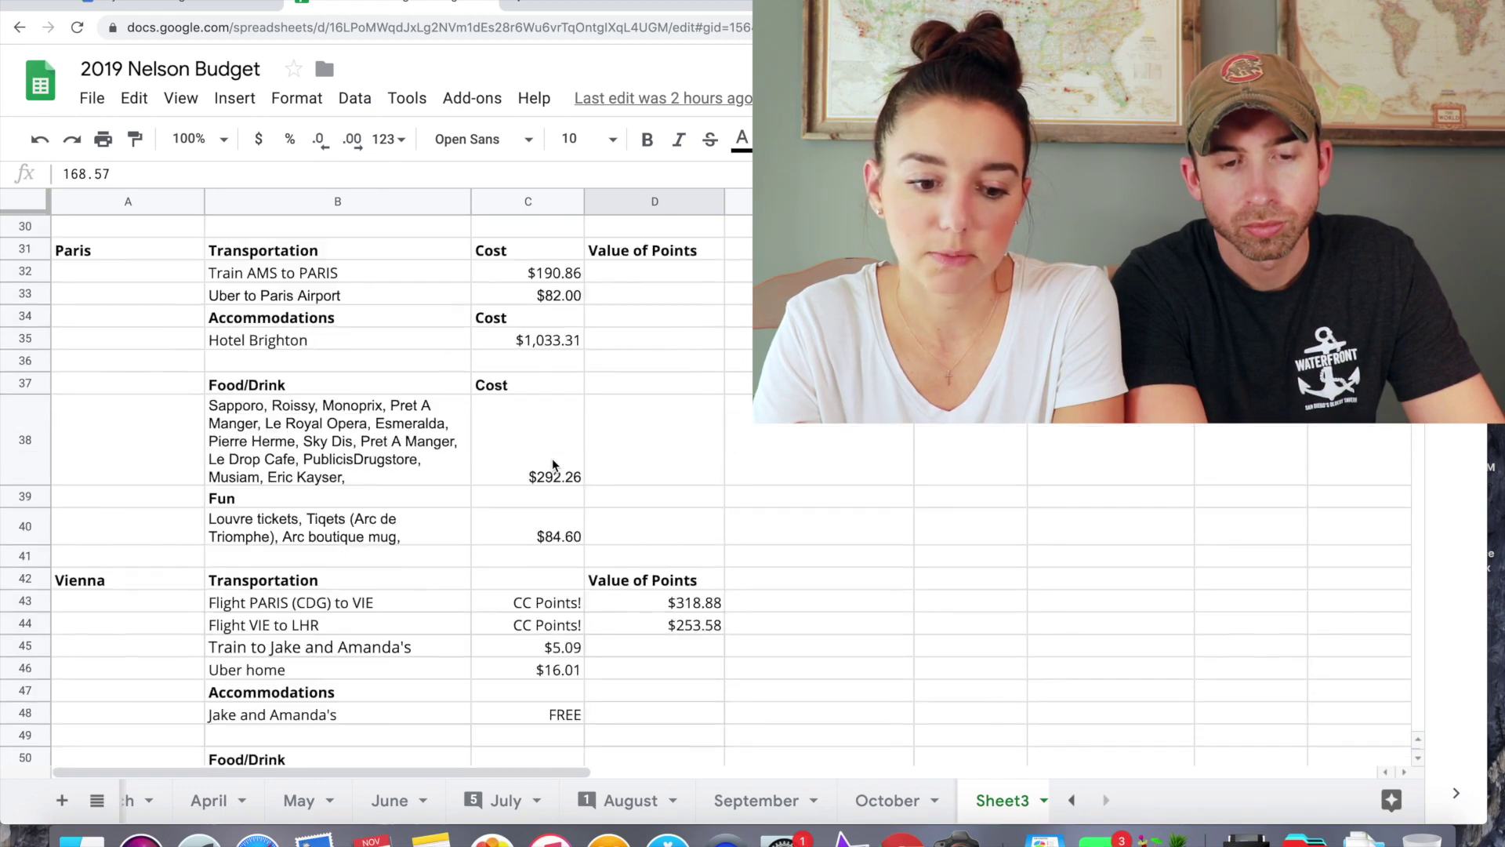
scroll(552, 464, down, 5)
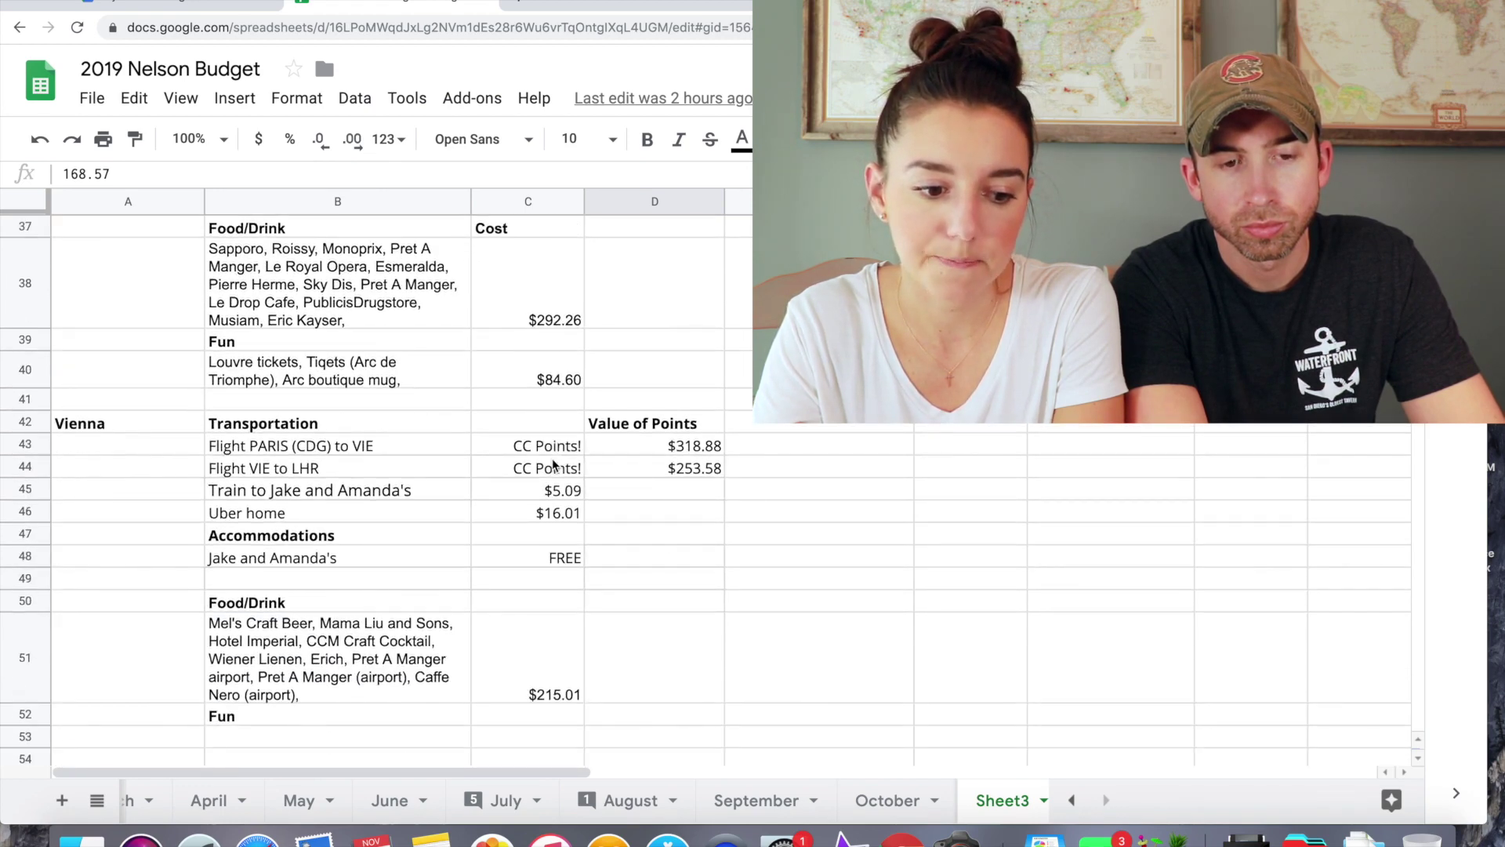
scroll(551, 465, down, 1)
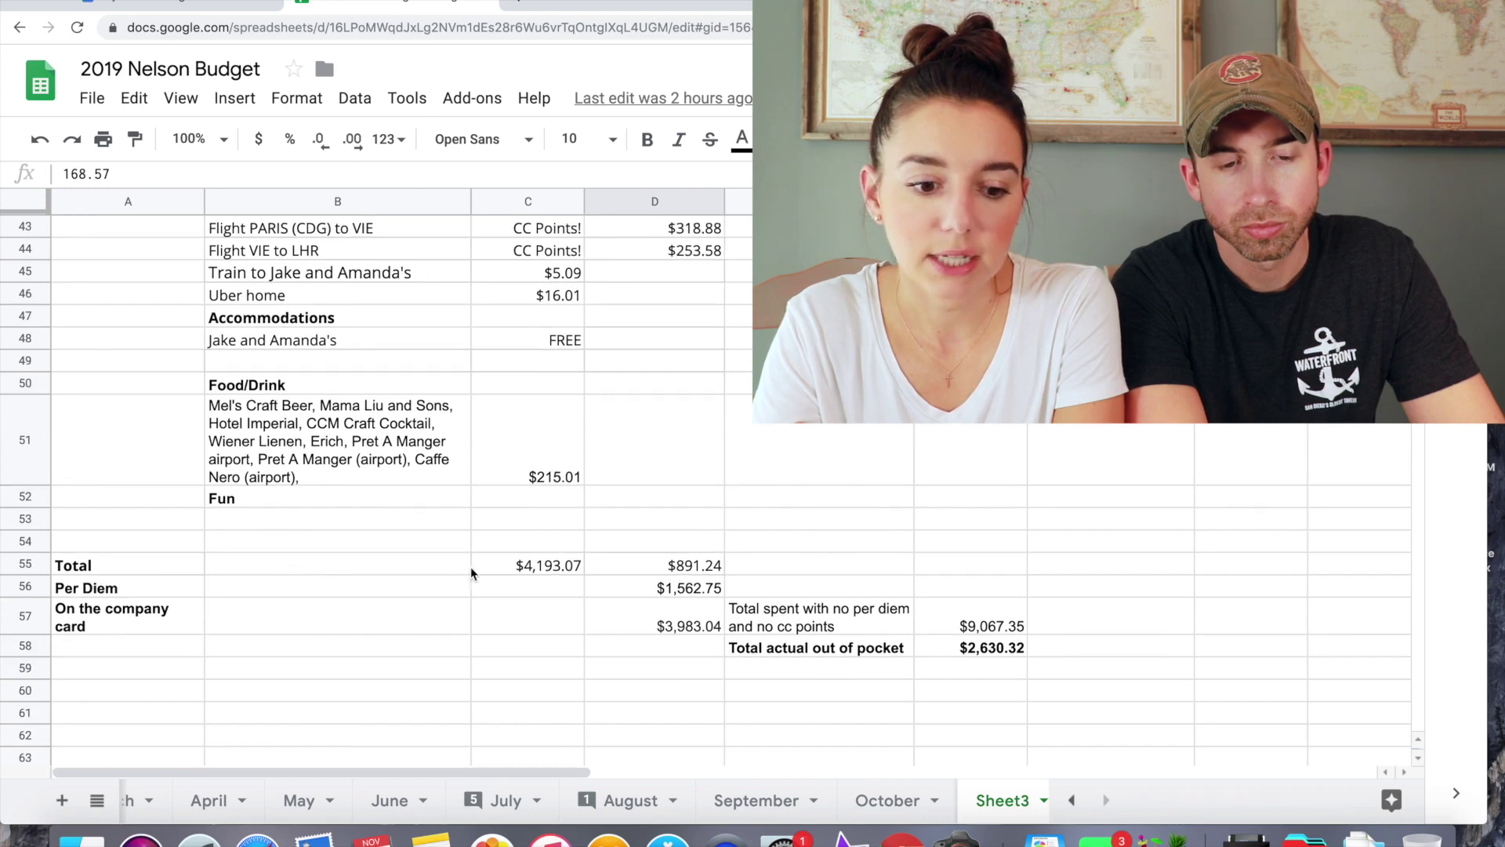
click(525, 573)
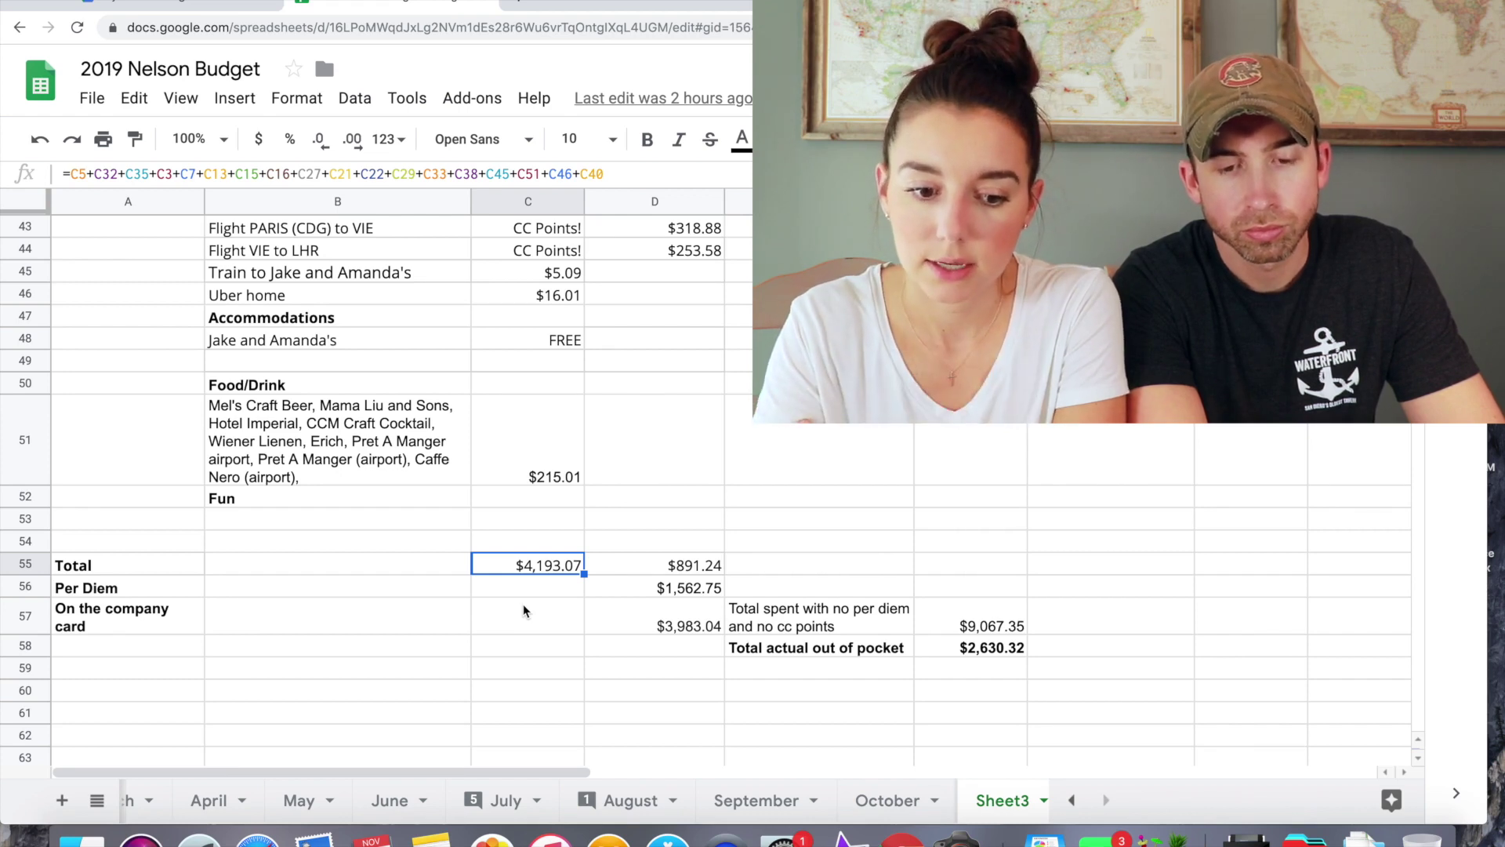
click(663, 571)
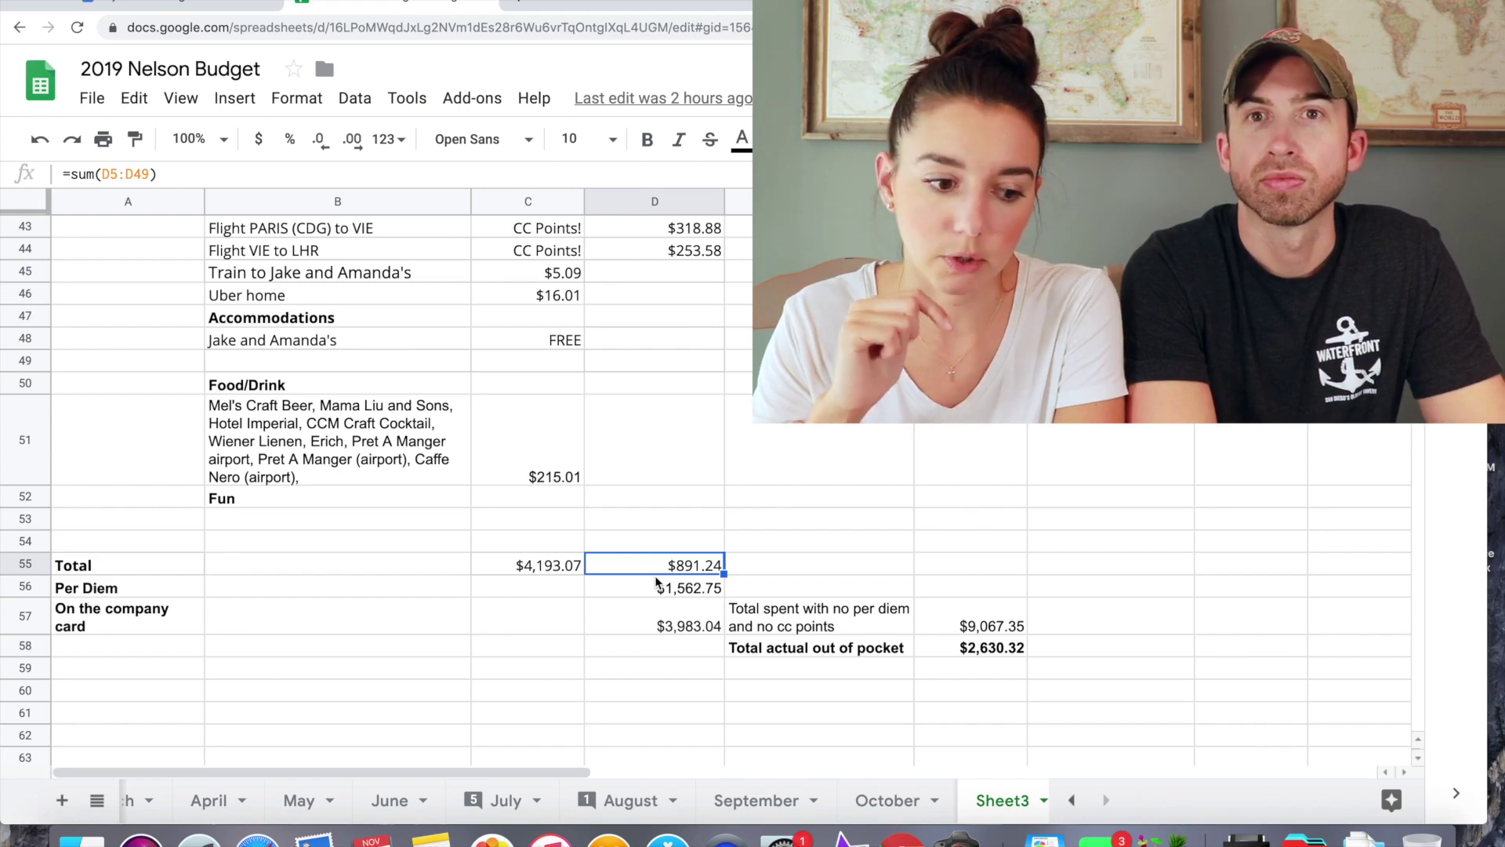
click(638, 588)
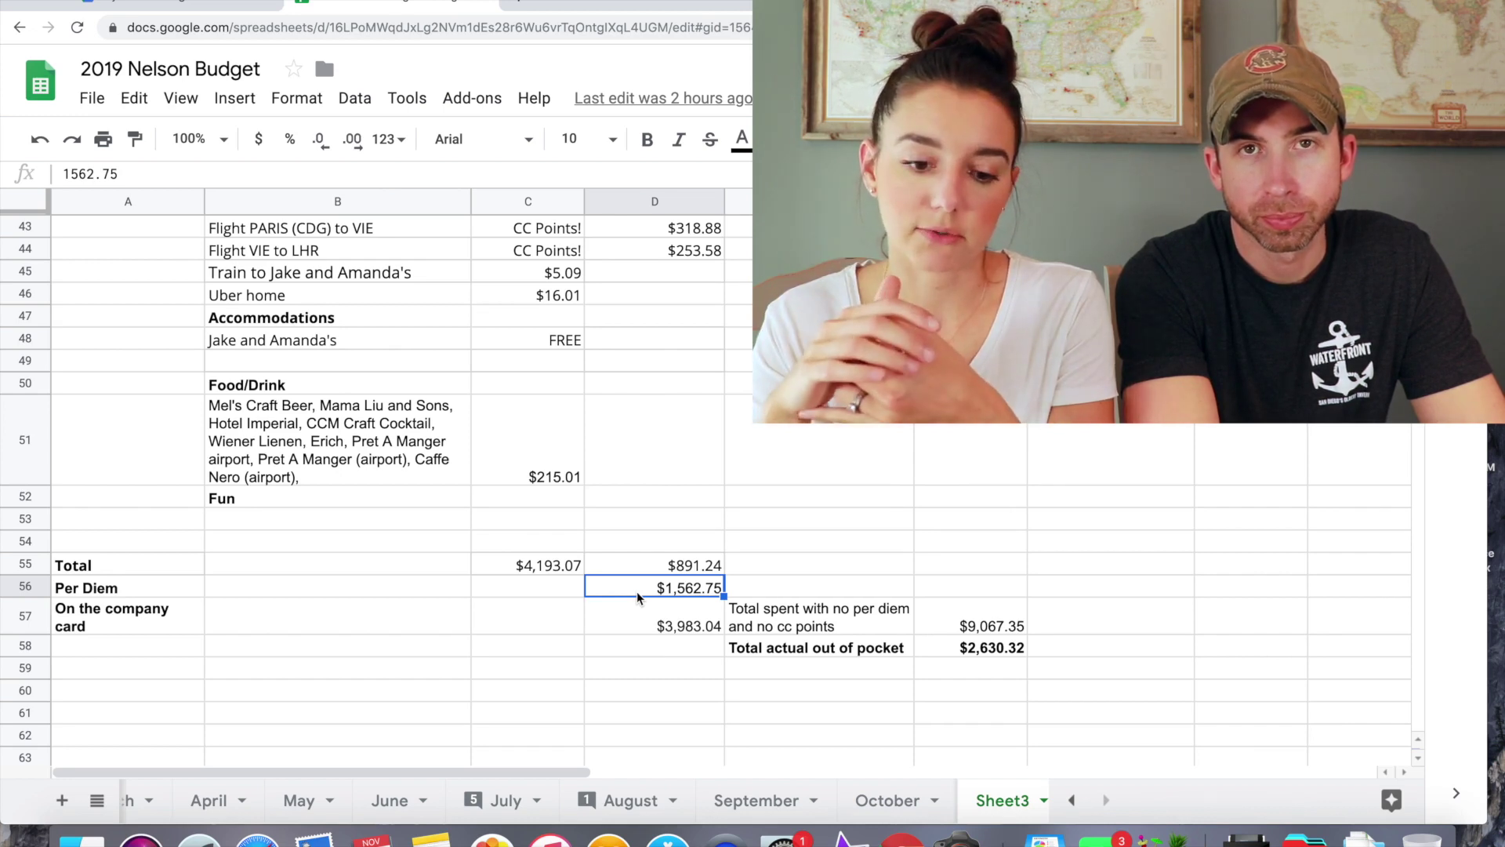
click(647, 631)
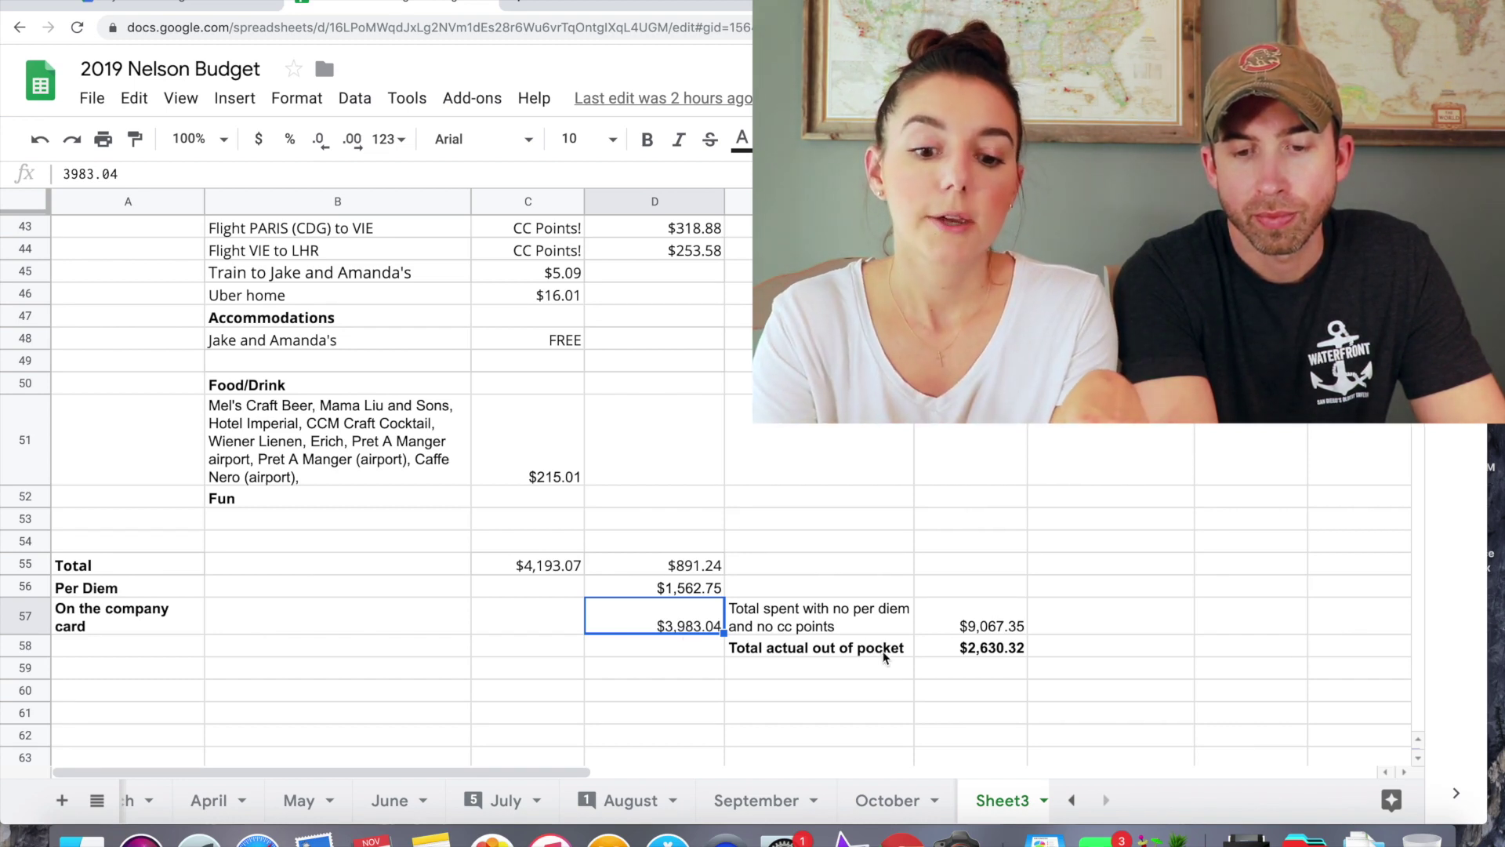
Check the $9,067.35 total spent in E57, then return to the October sheet
click(973, 633)
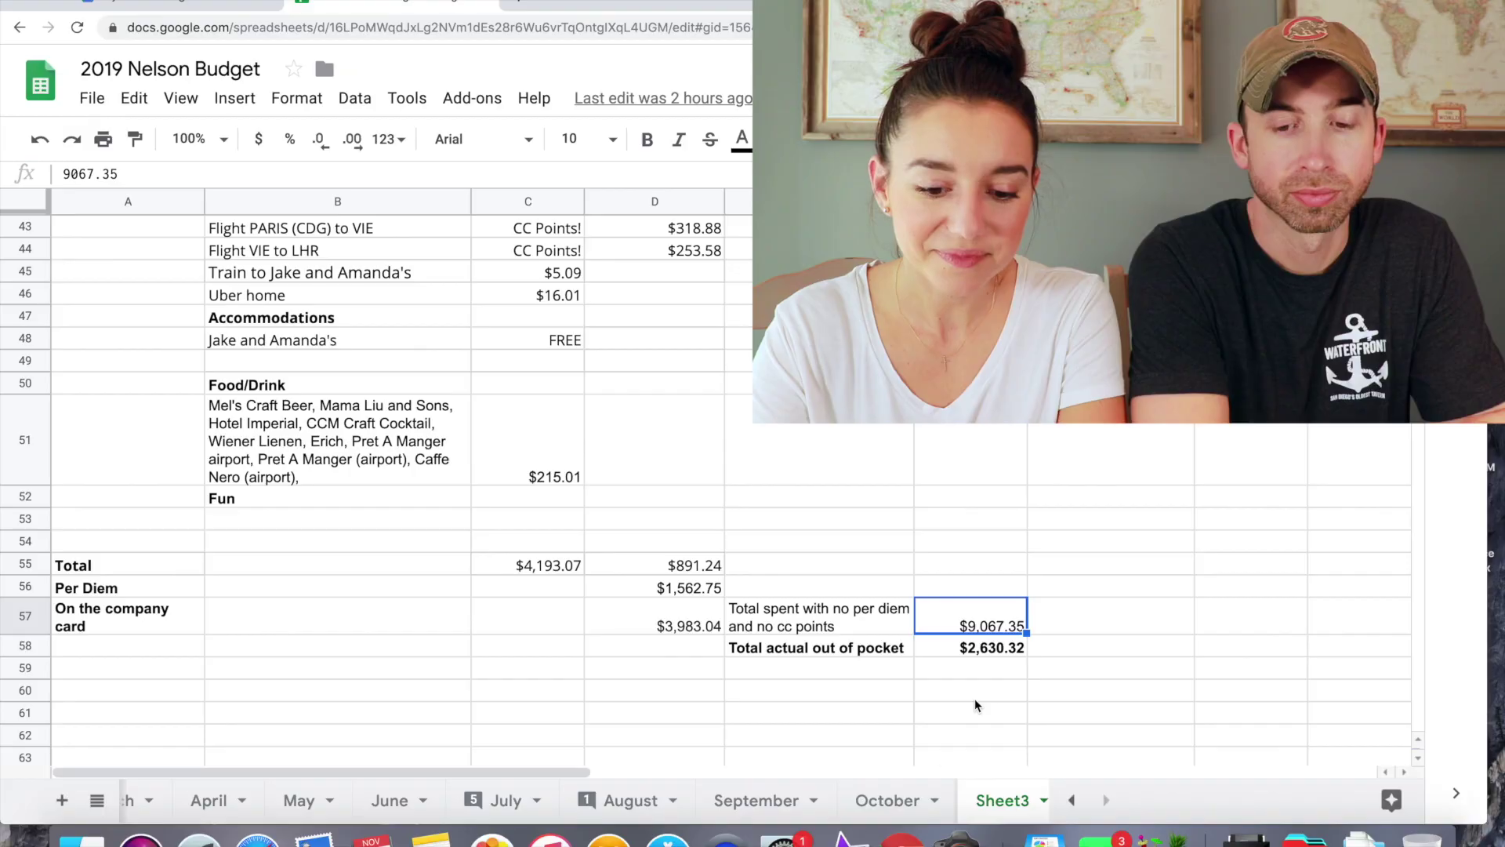
click(857, 801)
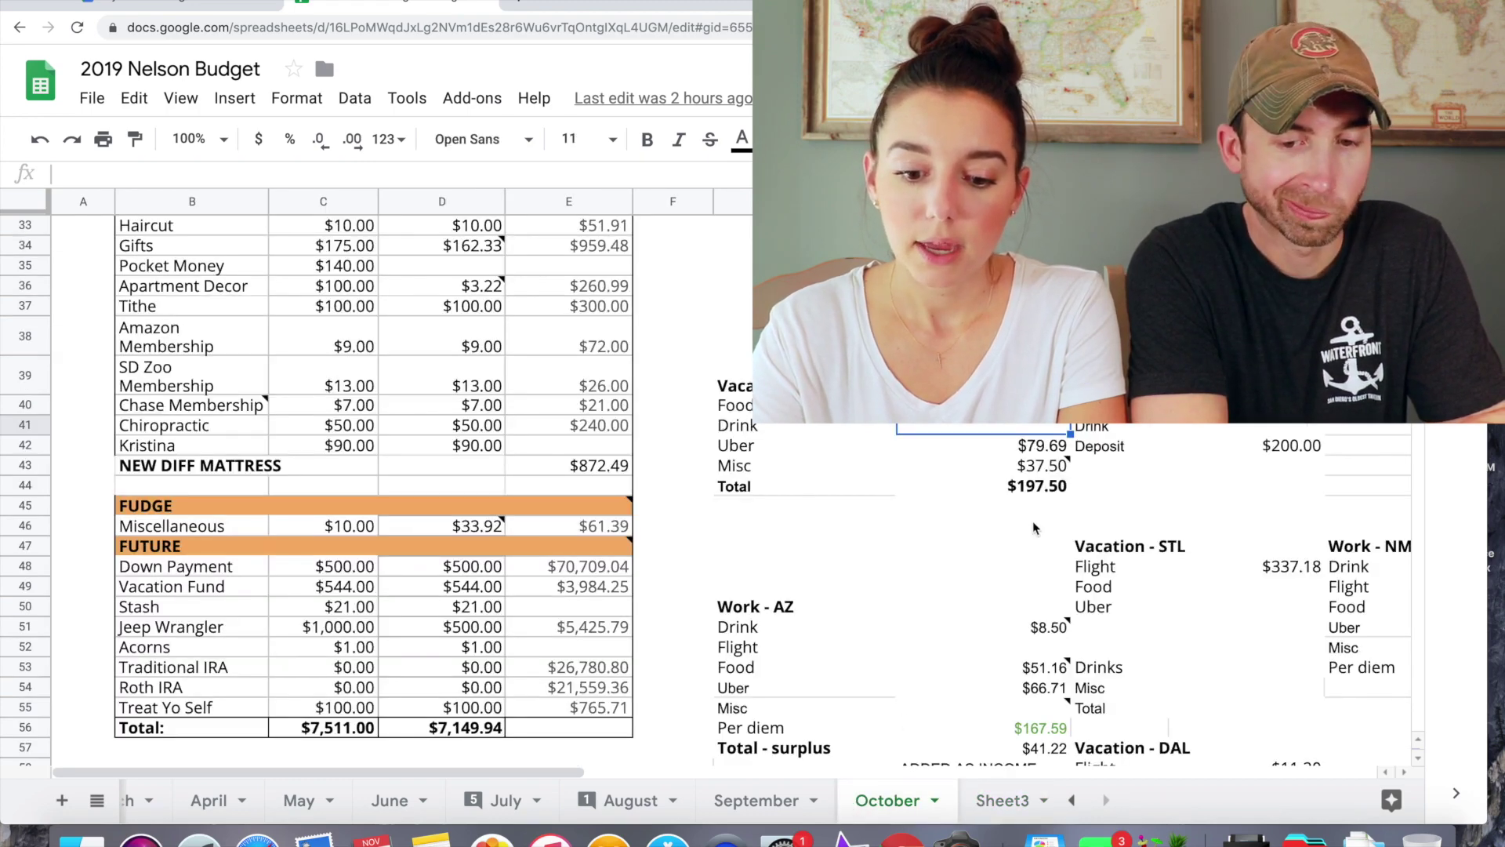
scroll(1032, 521, down, 3)
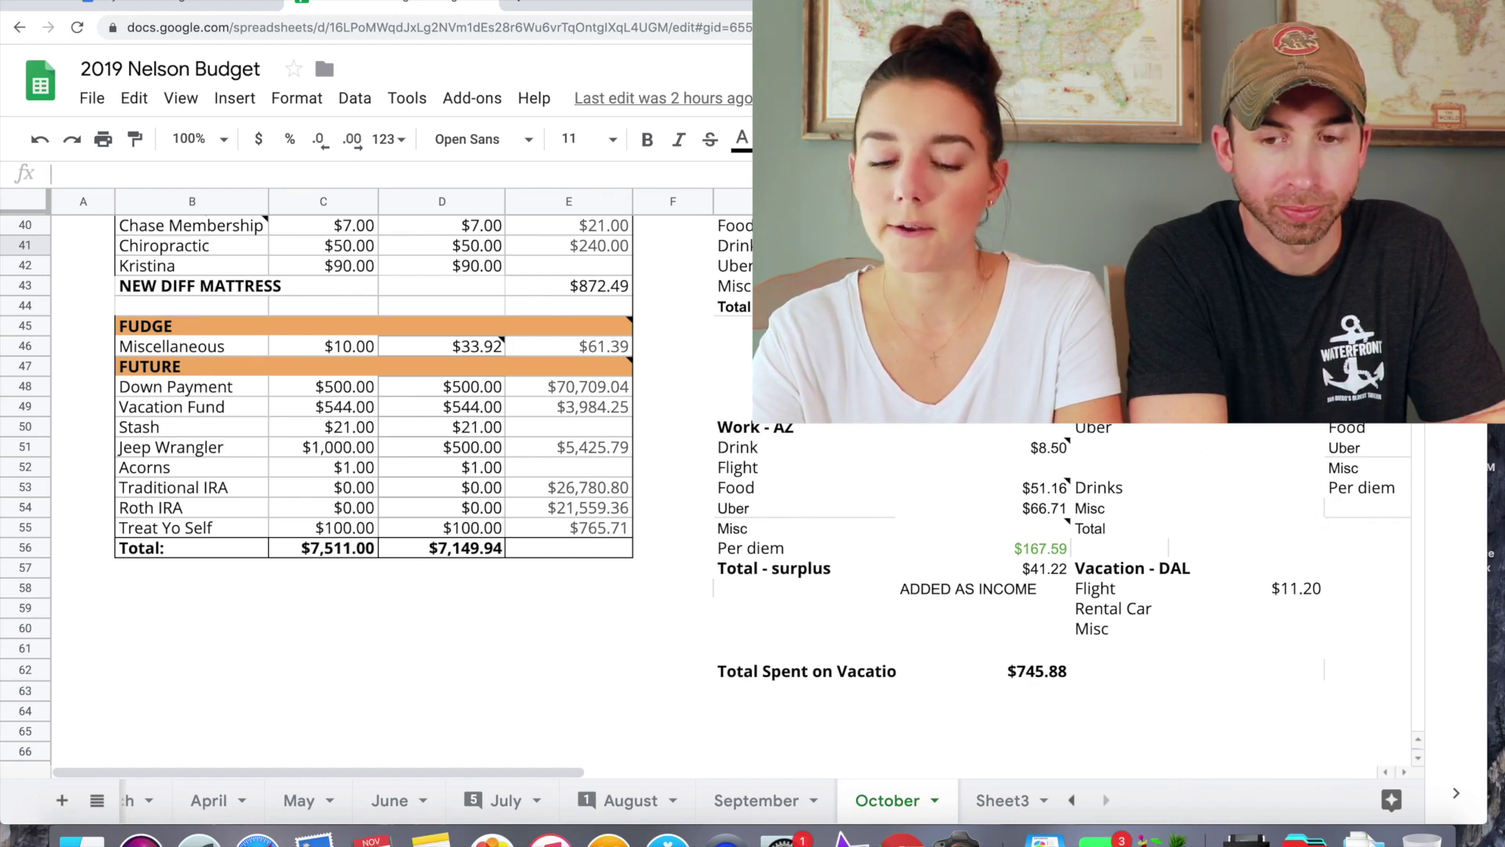
scroll(1230, 522, up, 1)
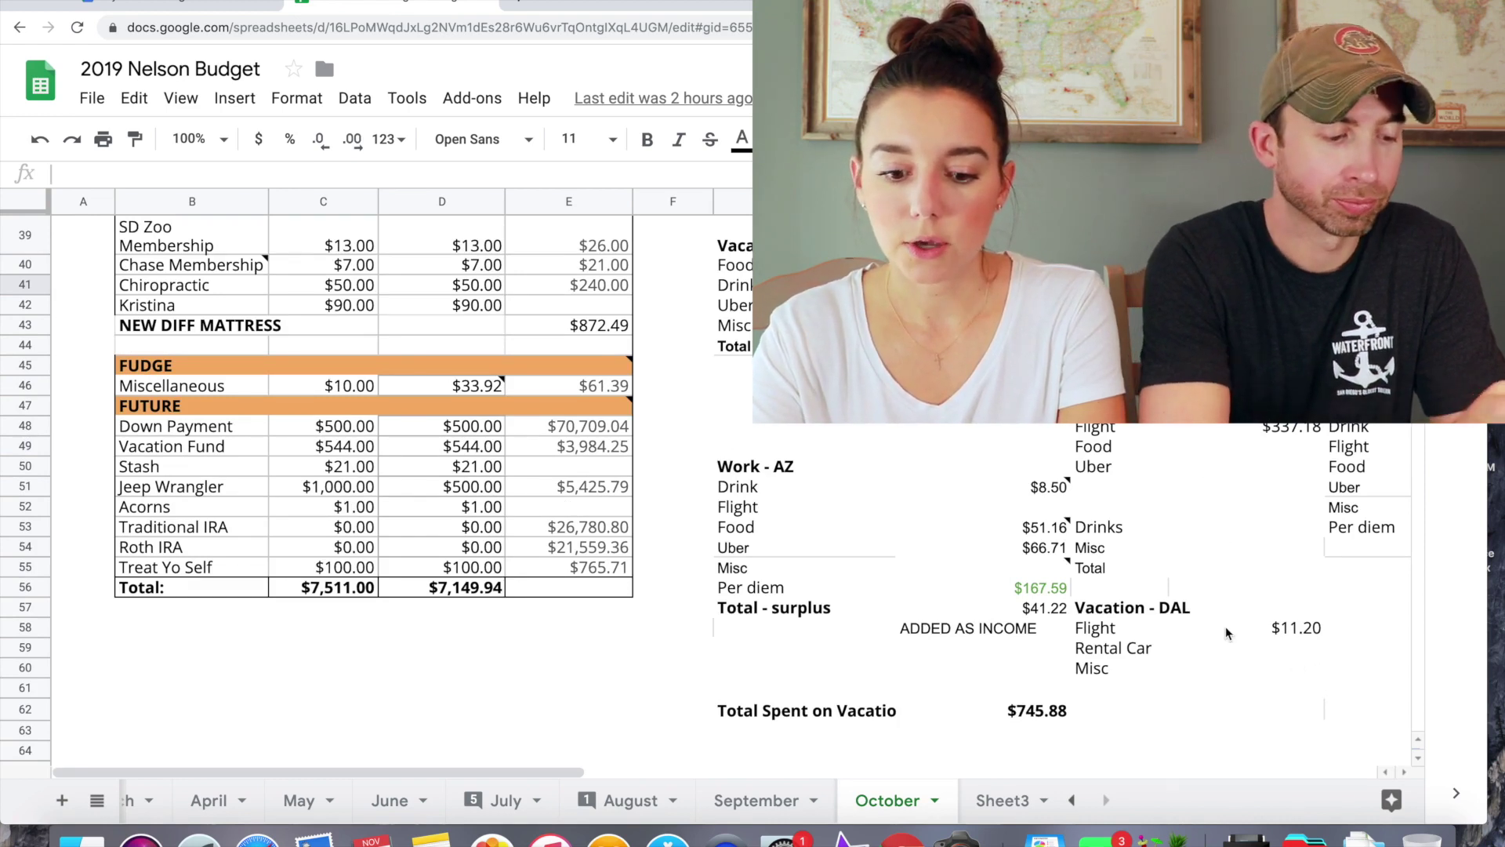
scroll(1225, 628, up, 1)
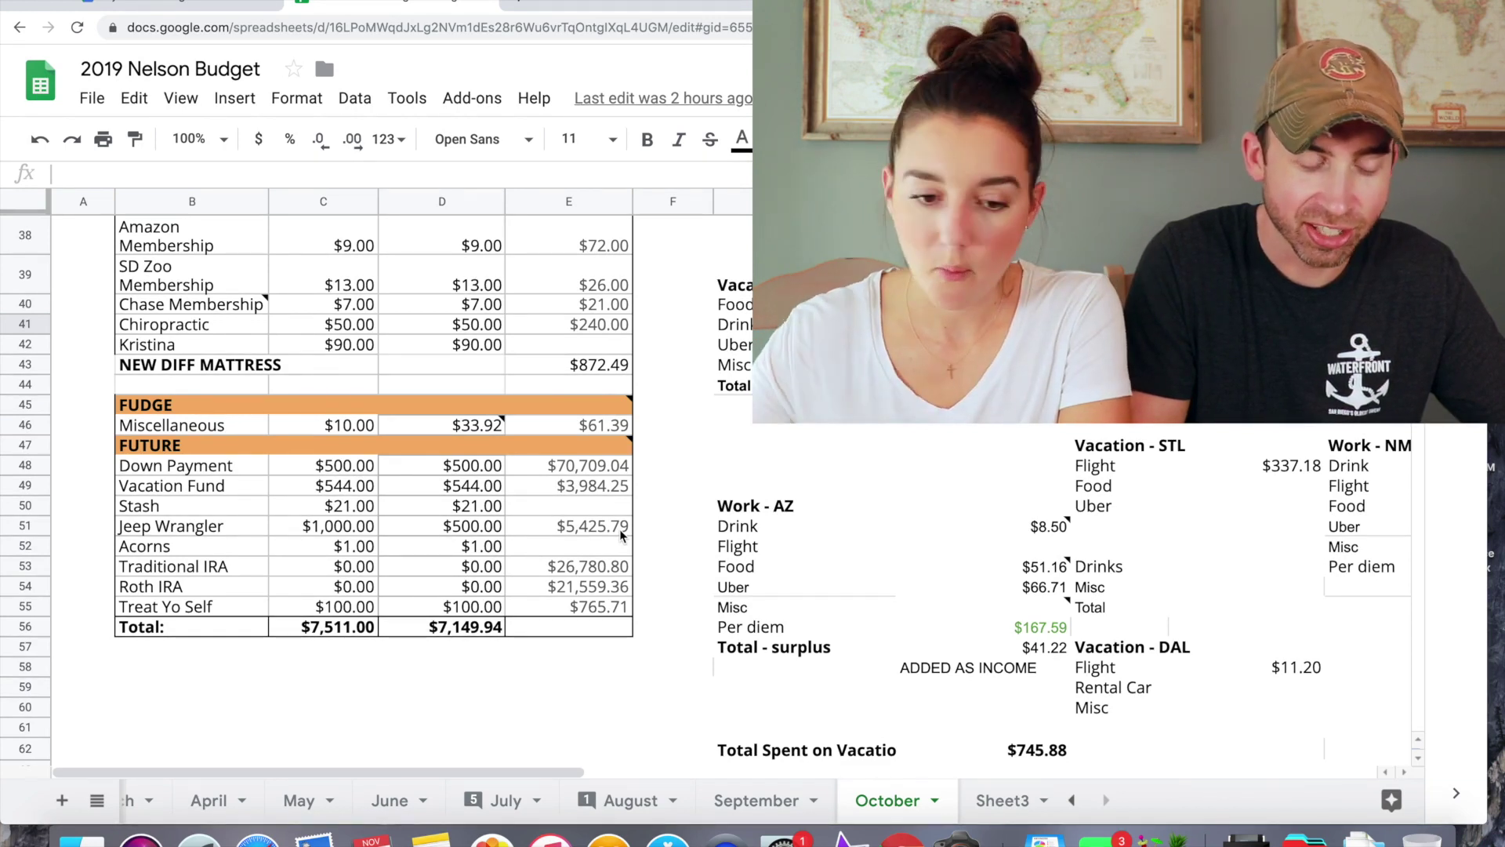
click(606, 504)
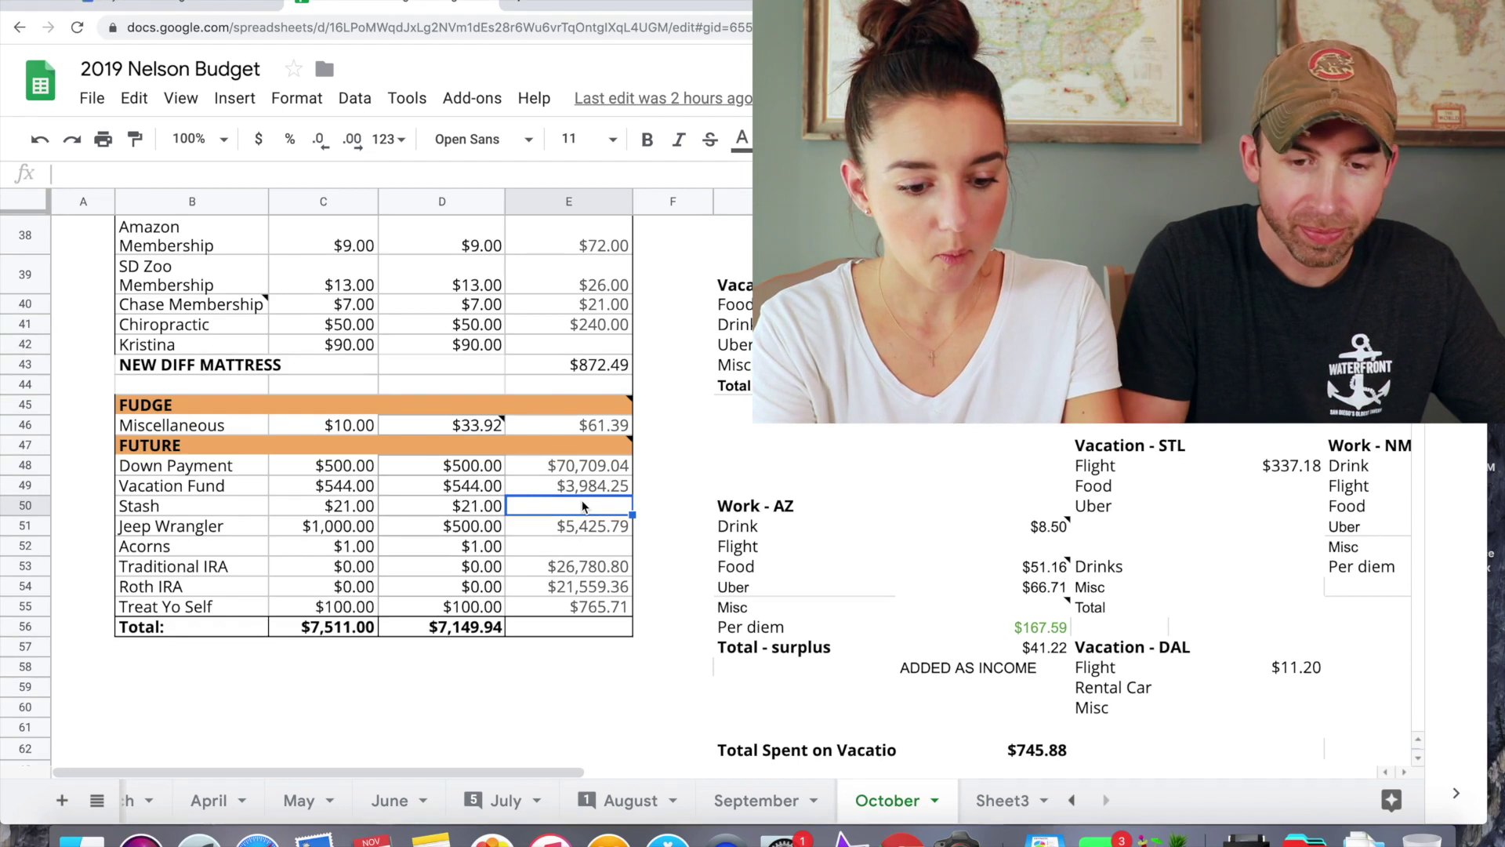
Enter October running totals of 150.72 for Stash and 1665.50 for Acorns
text(150.72)
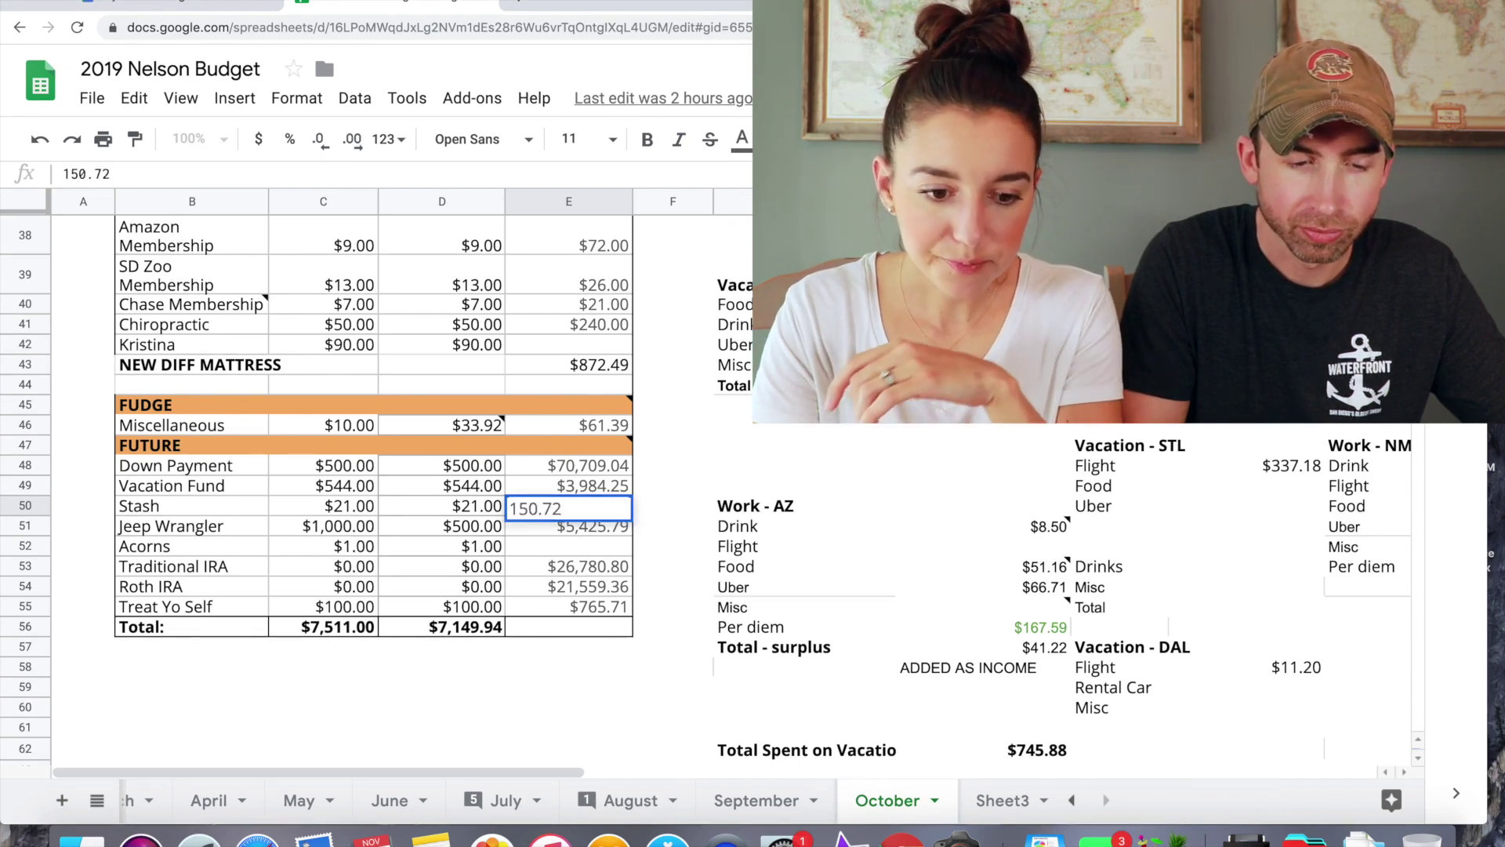
key(Return)
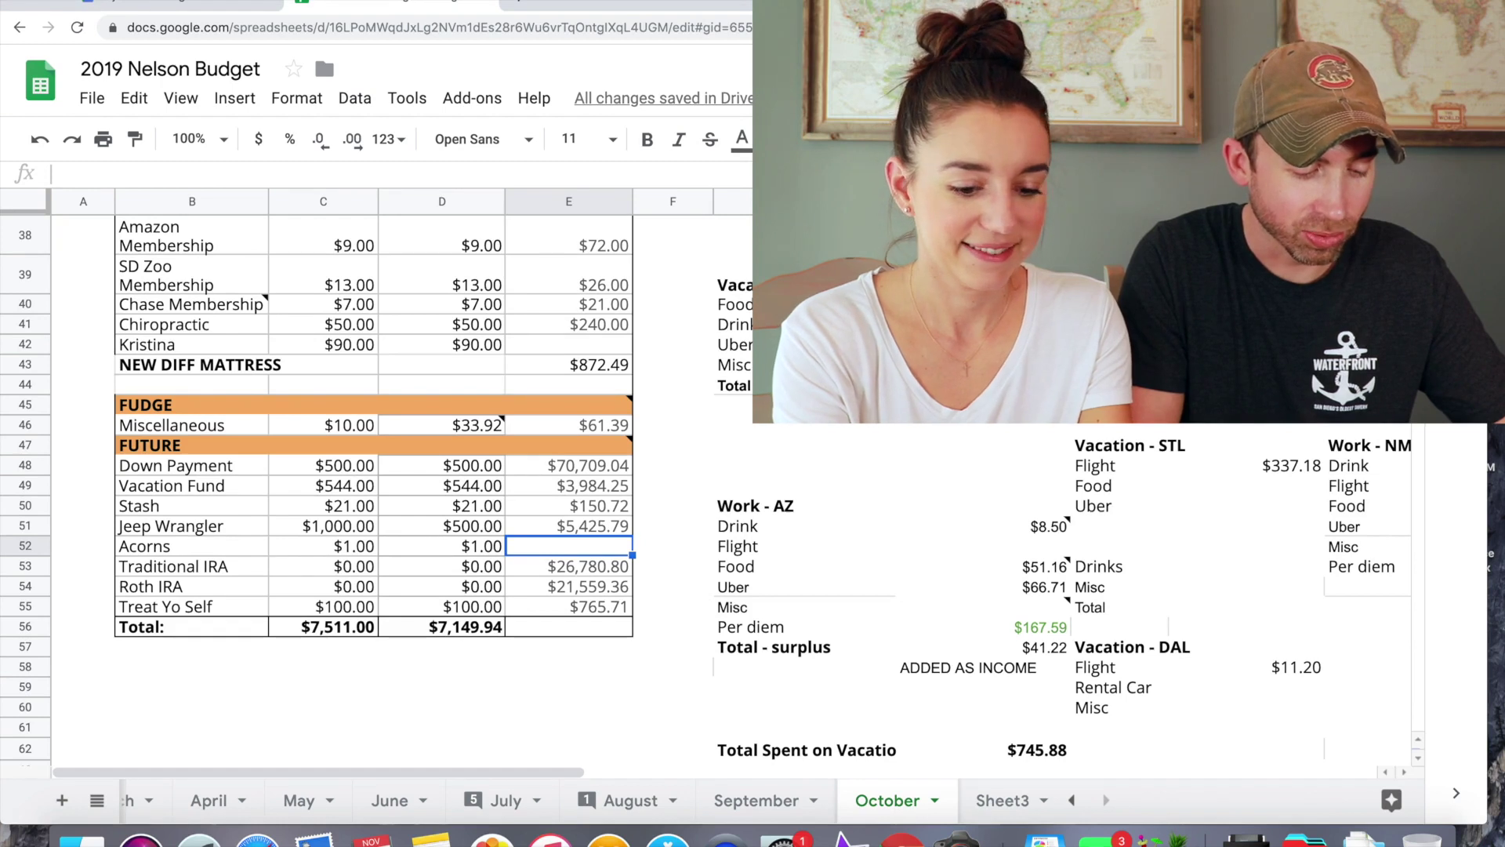
text(1665)
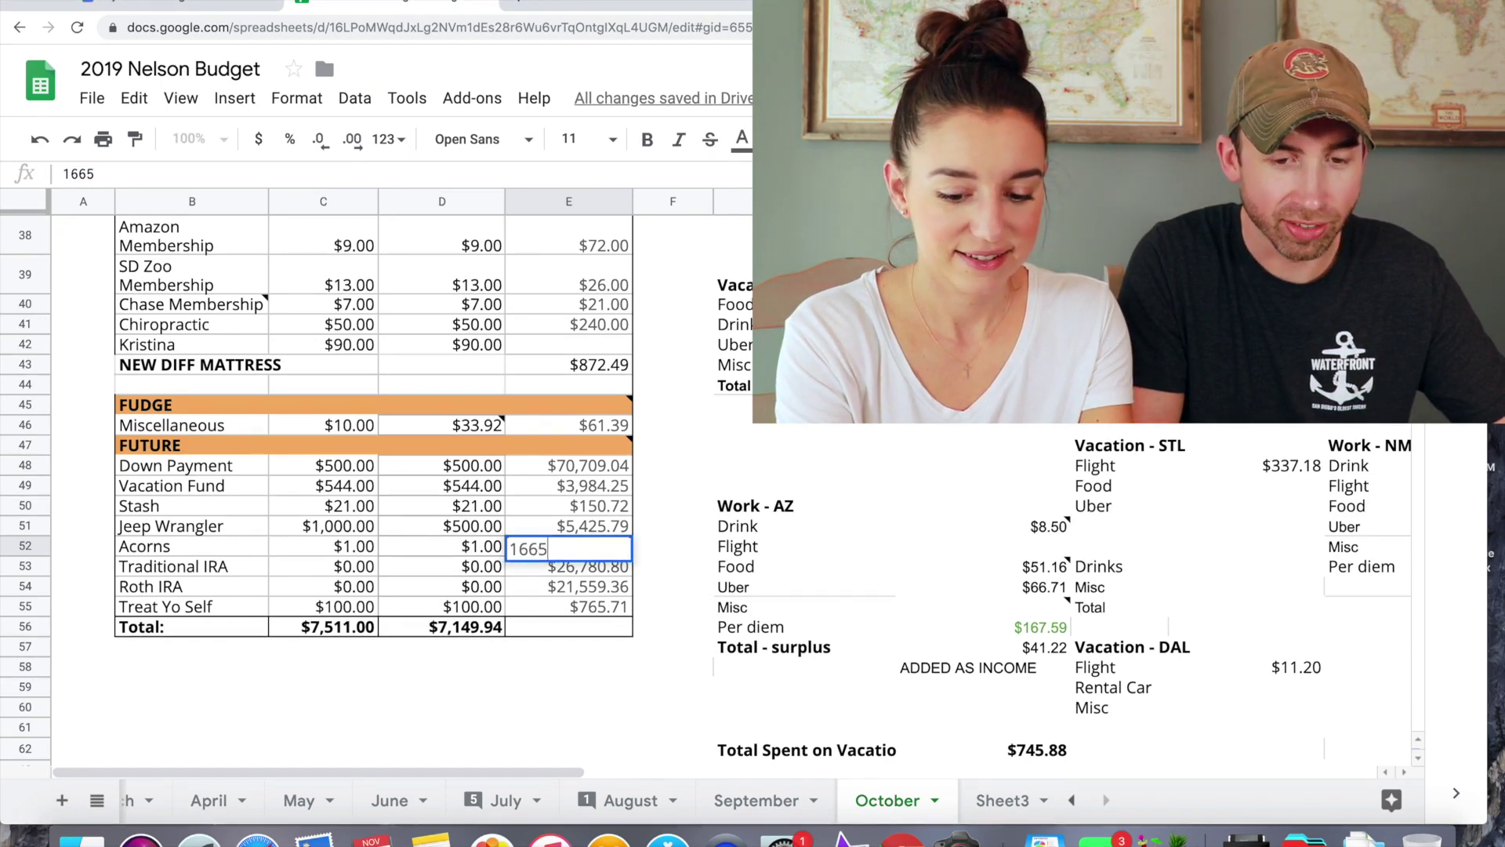
text(.)
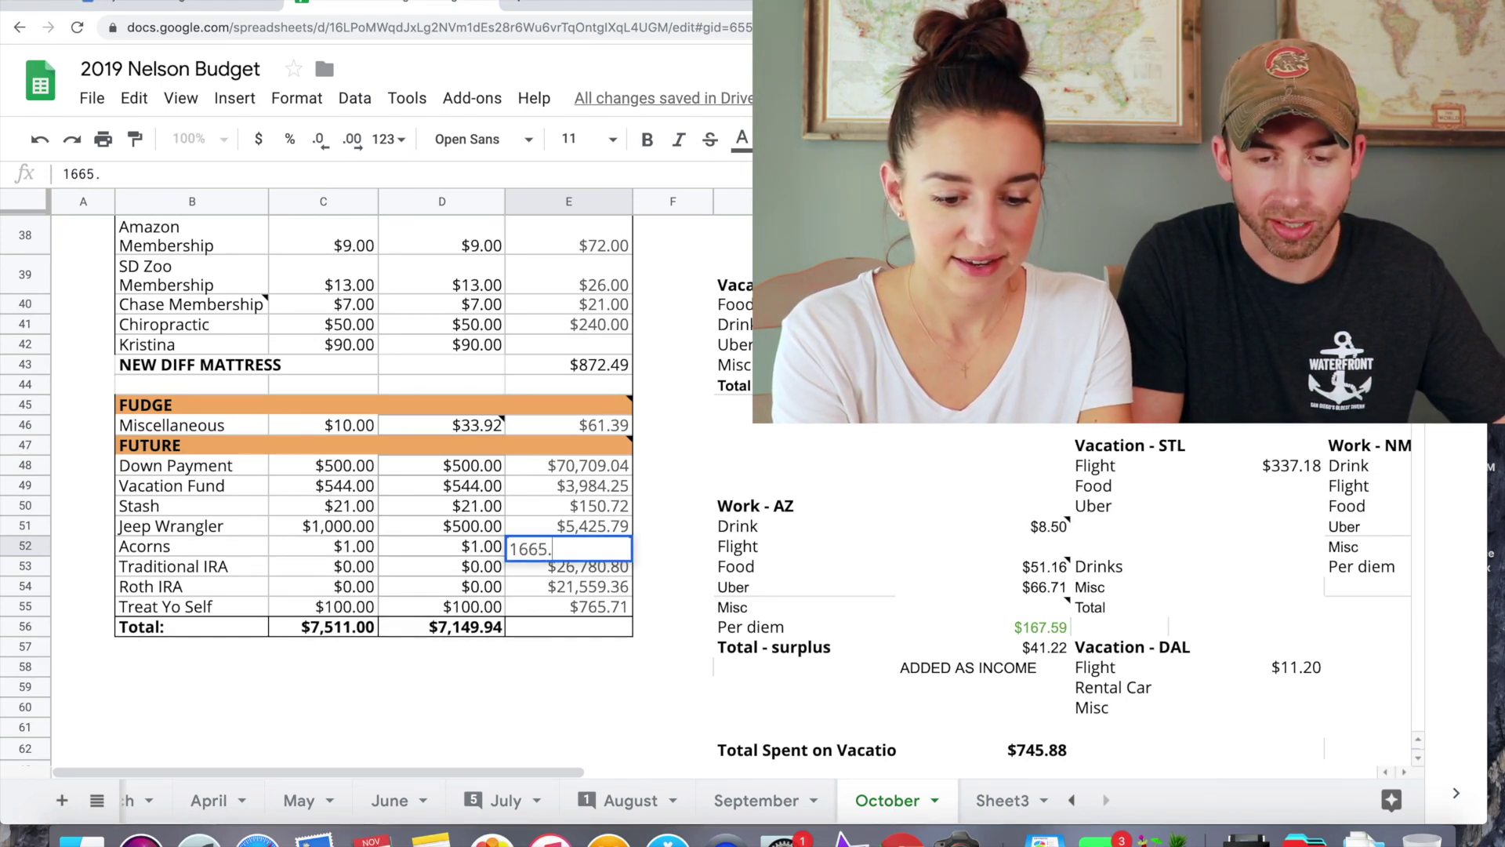
text(50)
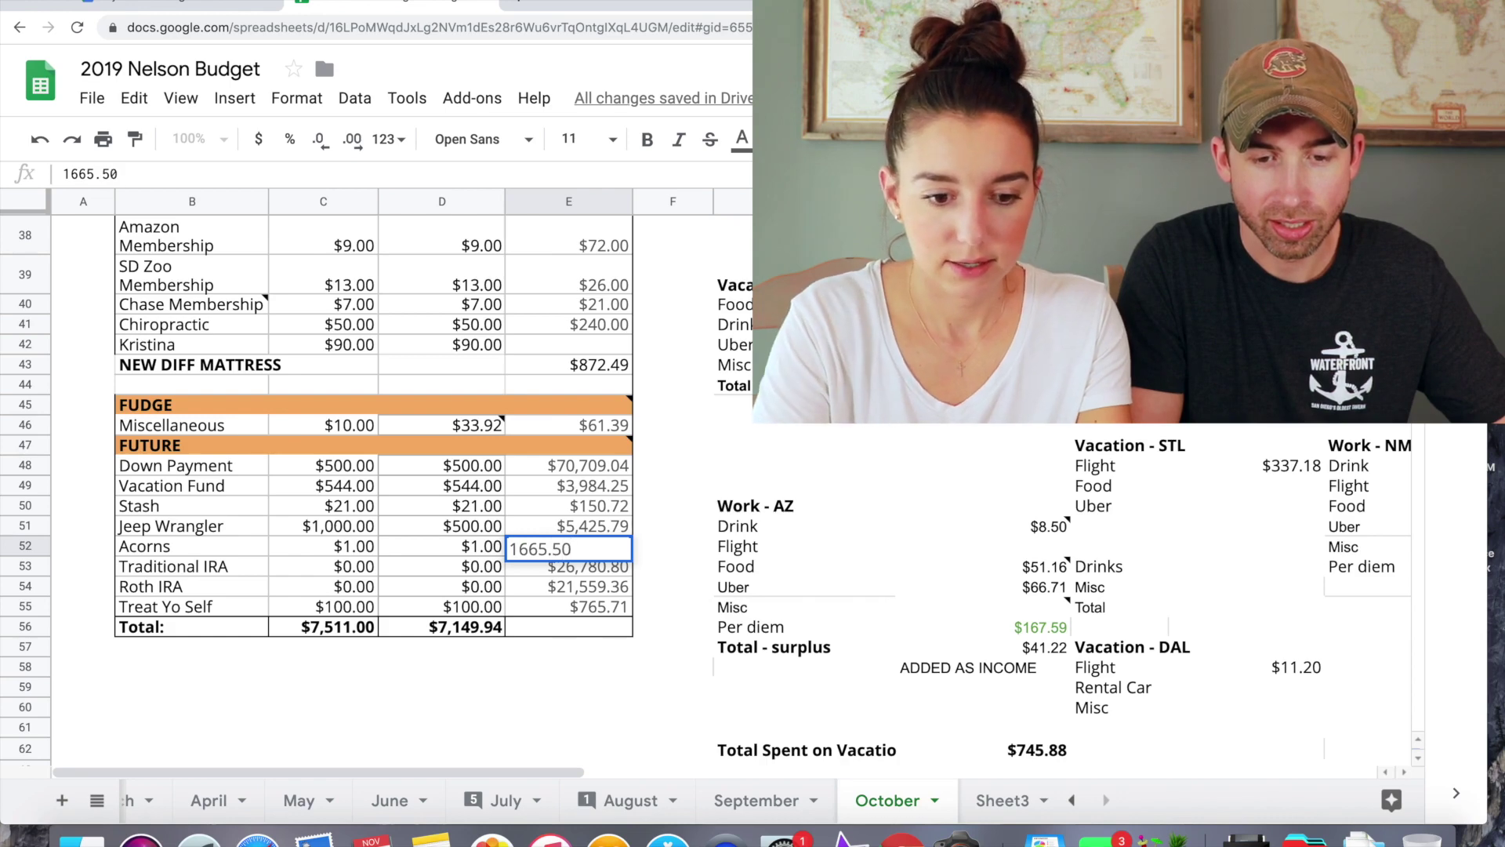
key(Return)
Compare September's FUTURE savings rows, then return to the October sheet
click(758, 801)
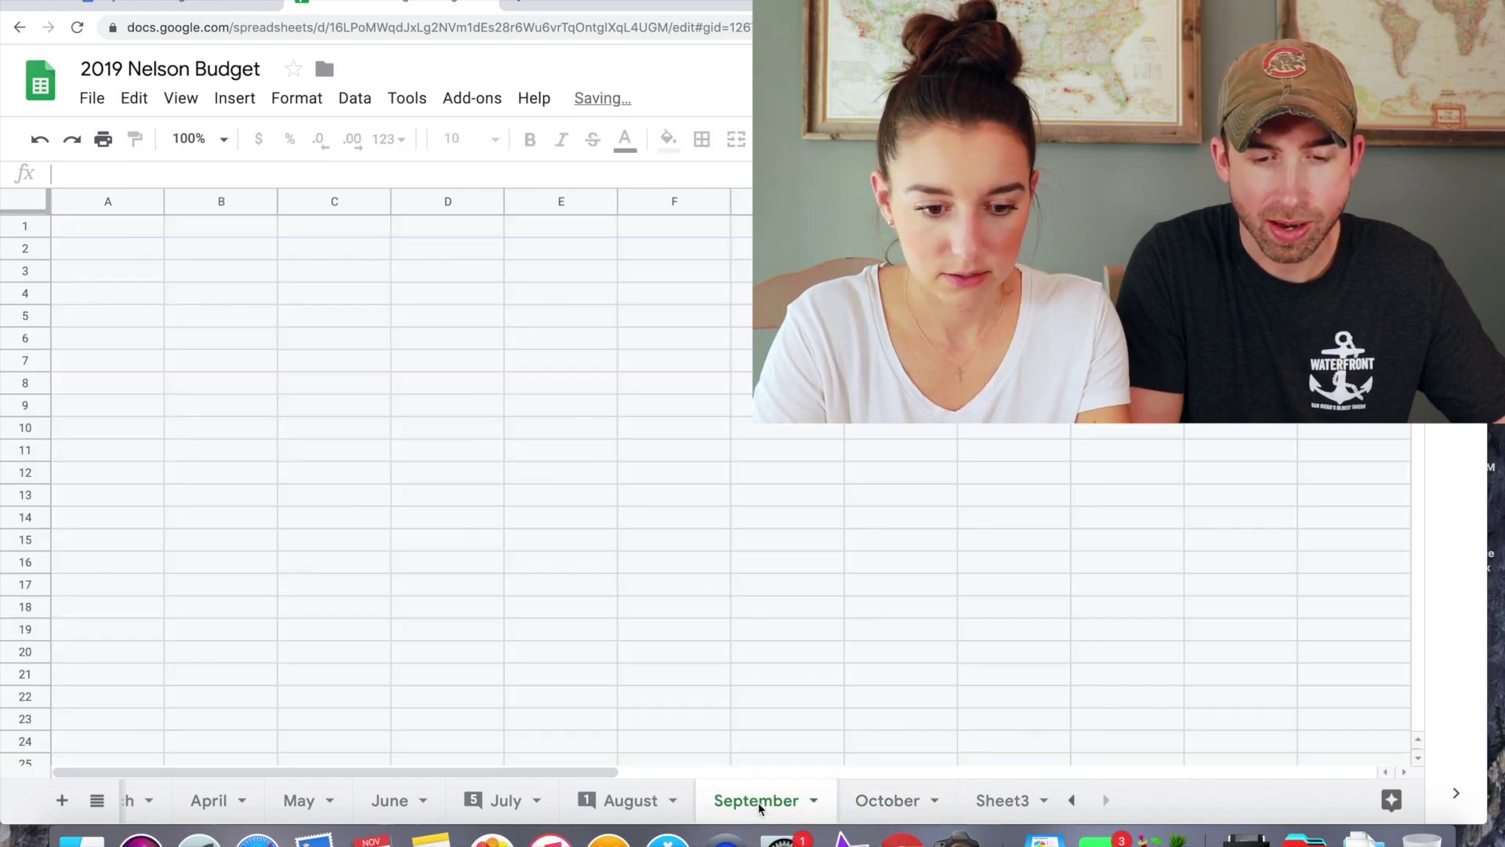
scroll(703, 587, down, 6)
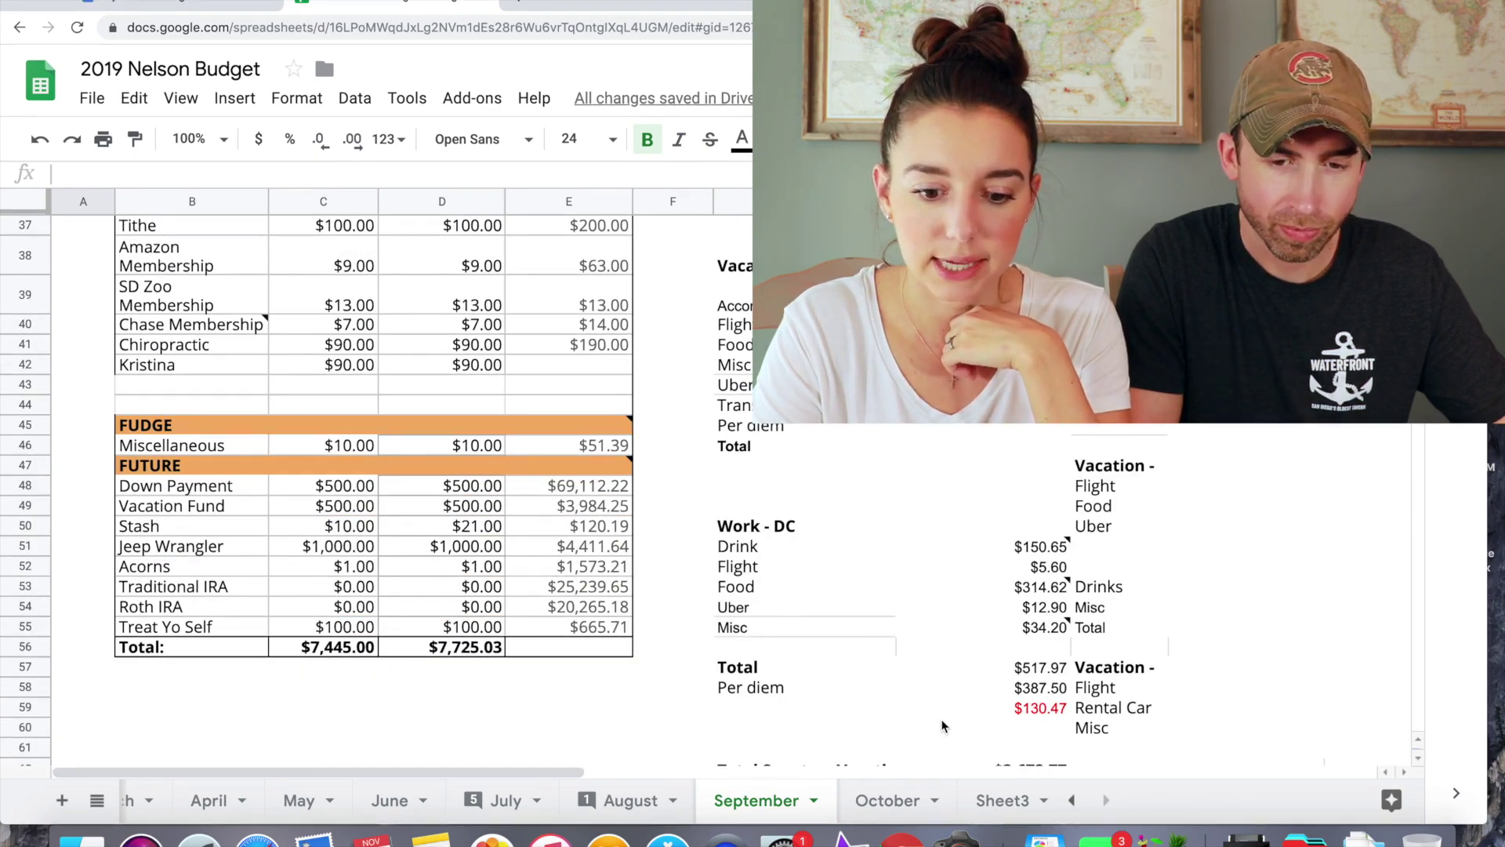
click(902, 808)
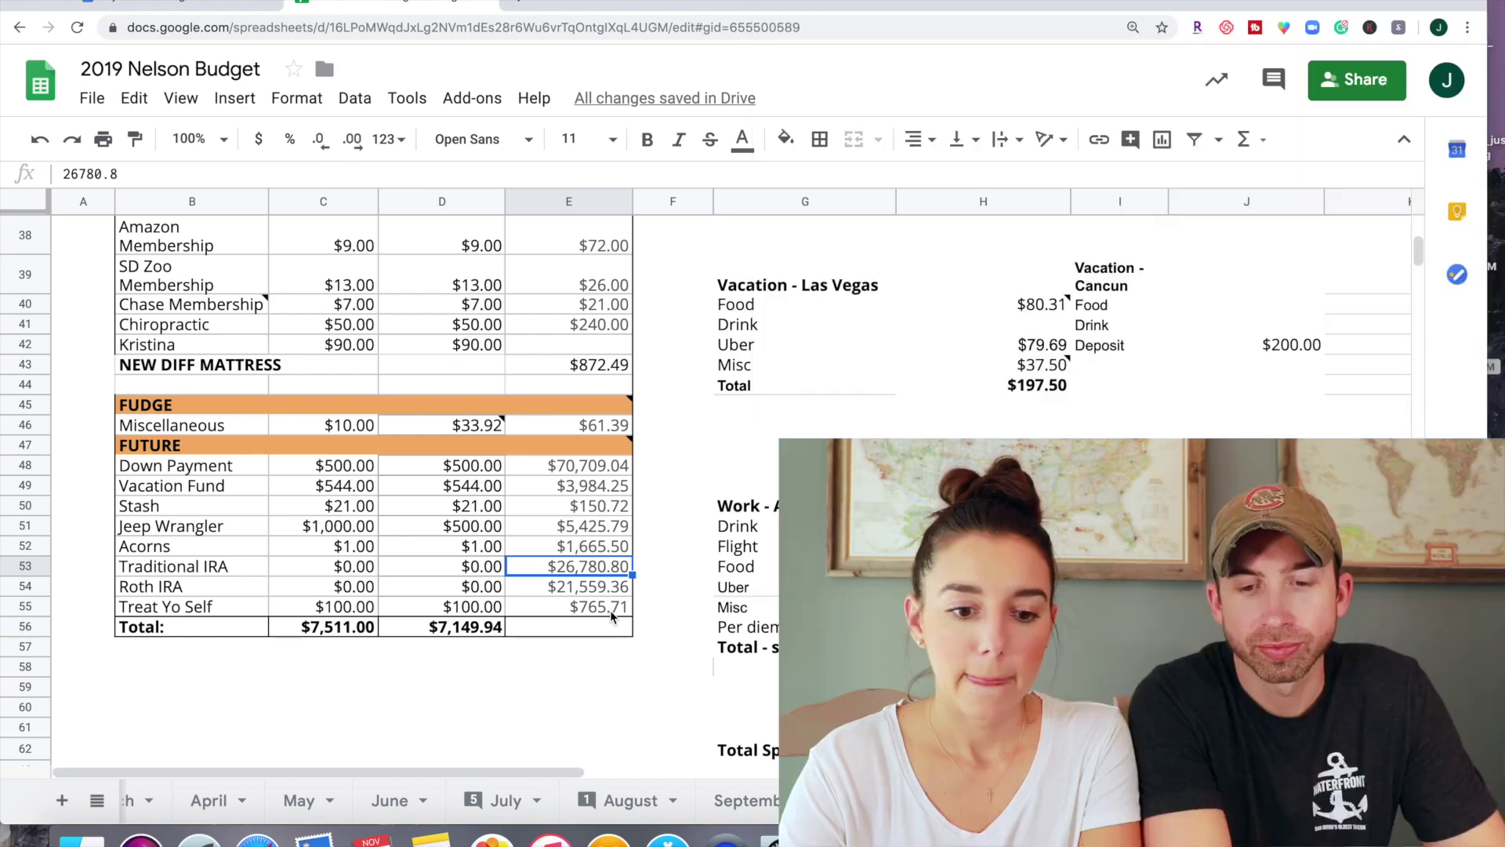
scroll(372, 490, up, 12)
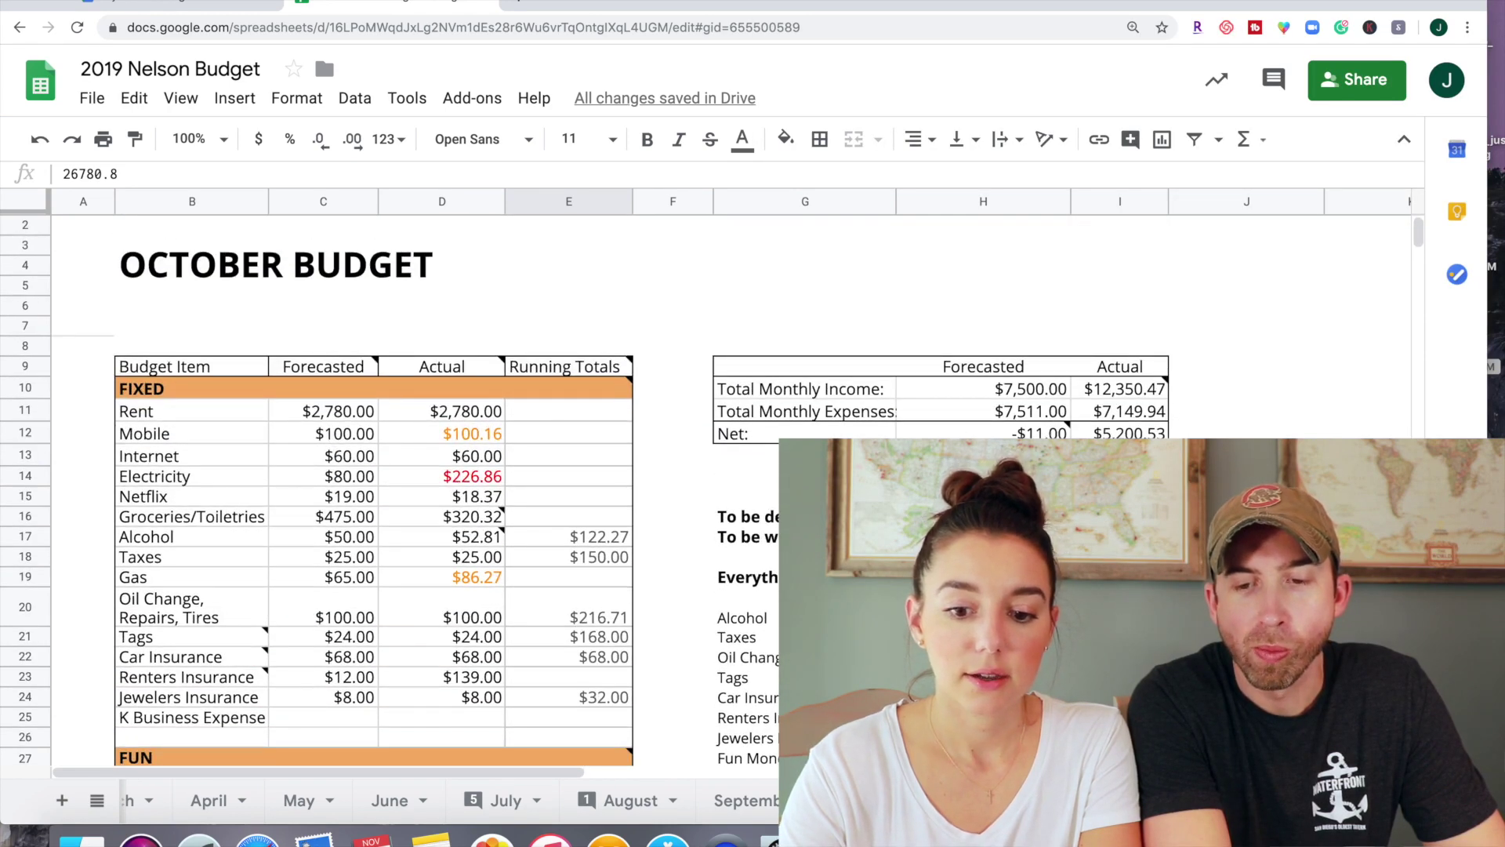
click(1120, 455)
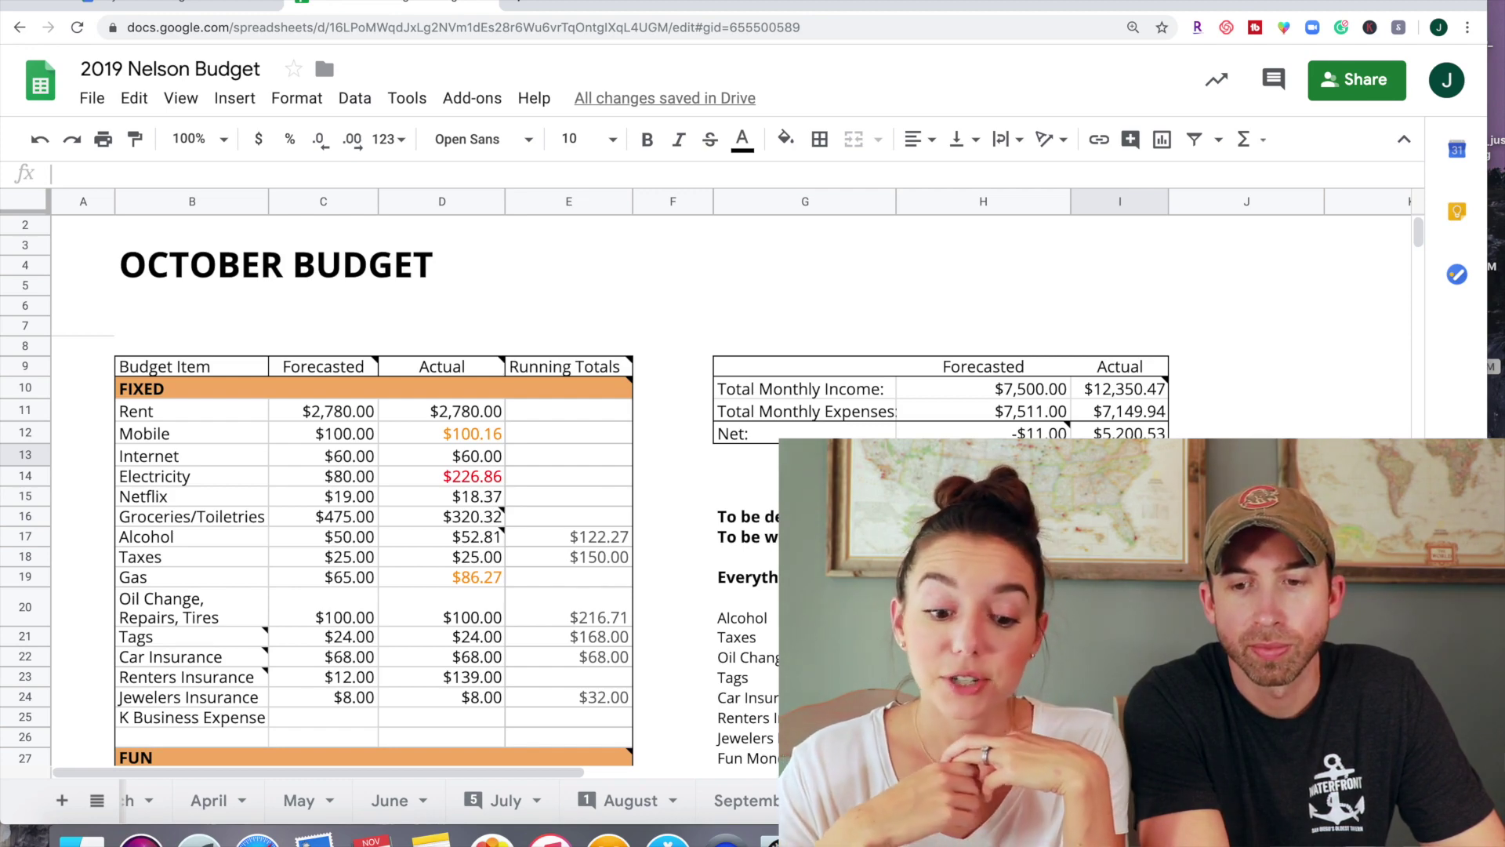
scroll(586, 490, down, 5)
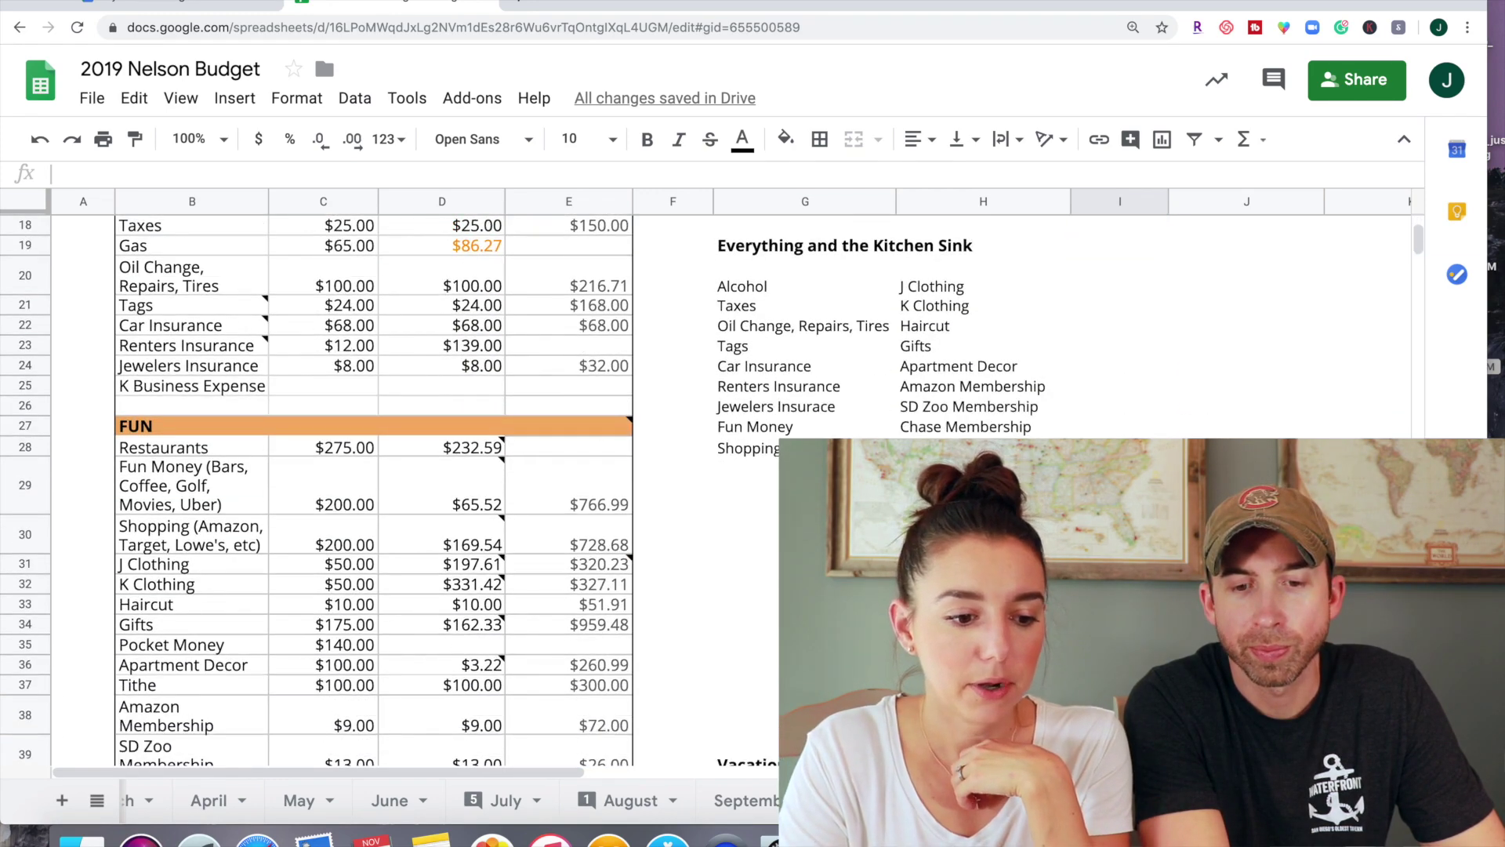
scroll(654, 619, down, 3)
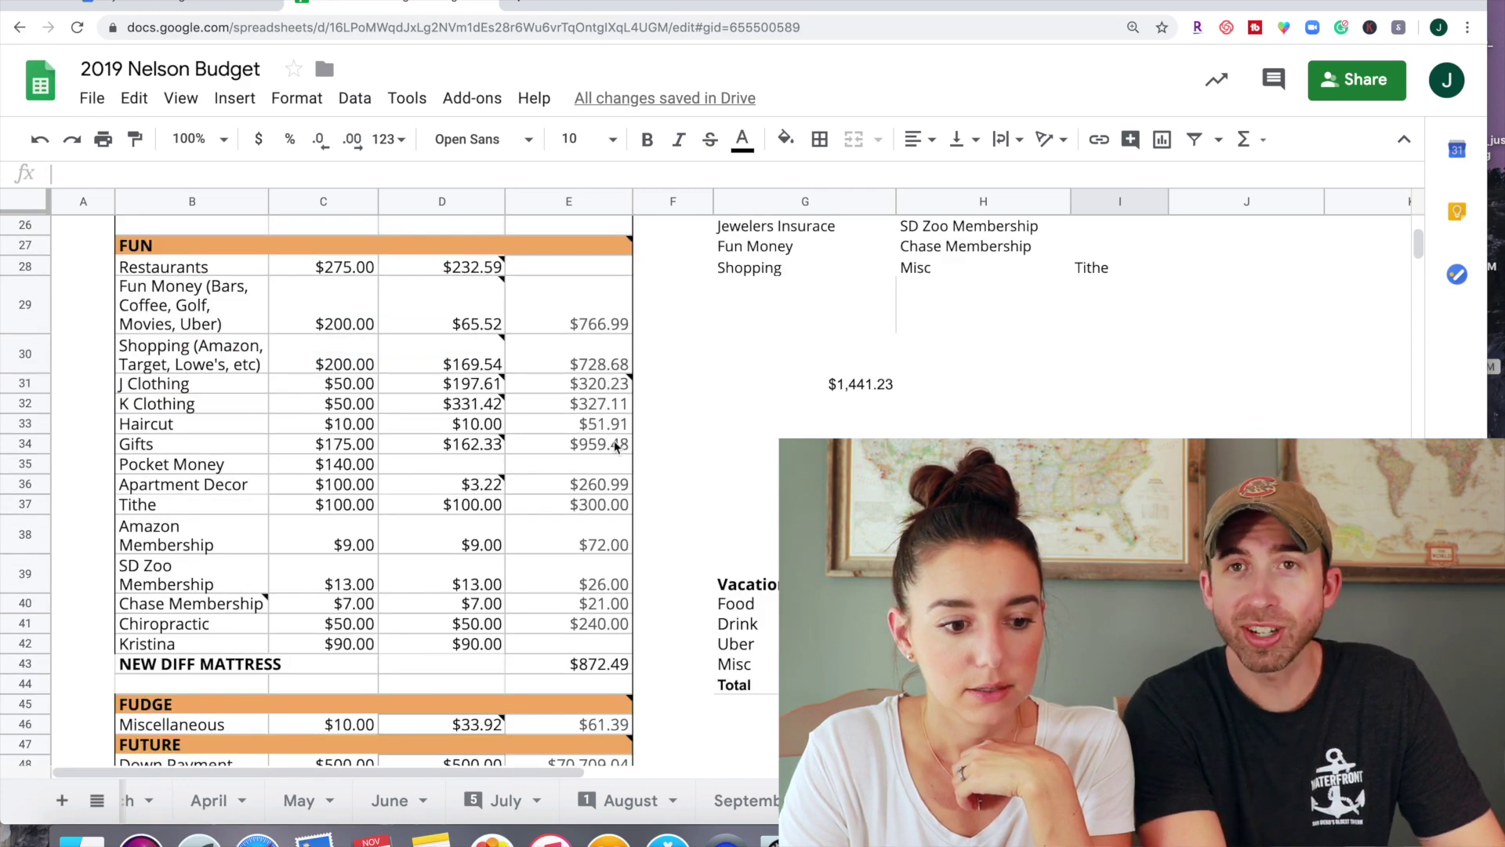
click(570, 451)
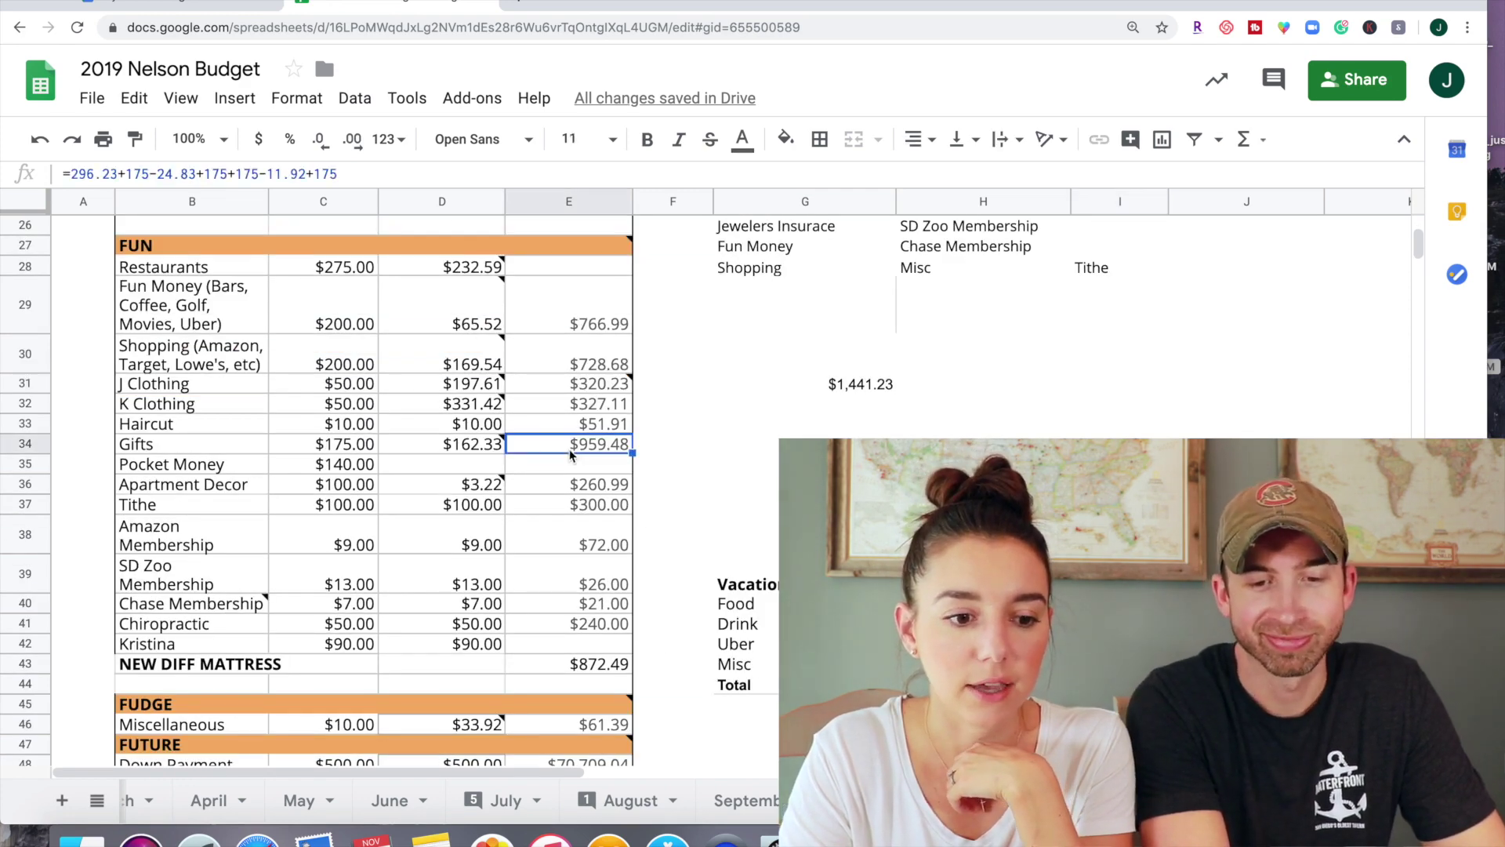